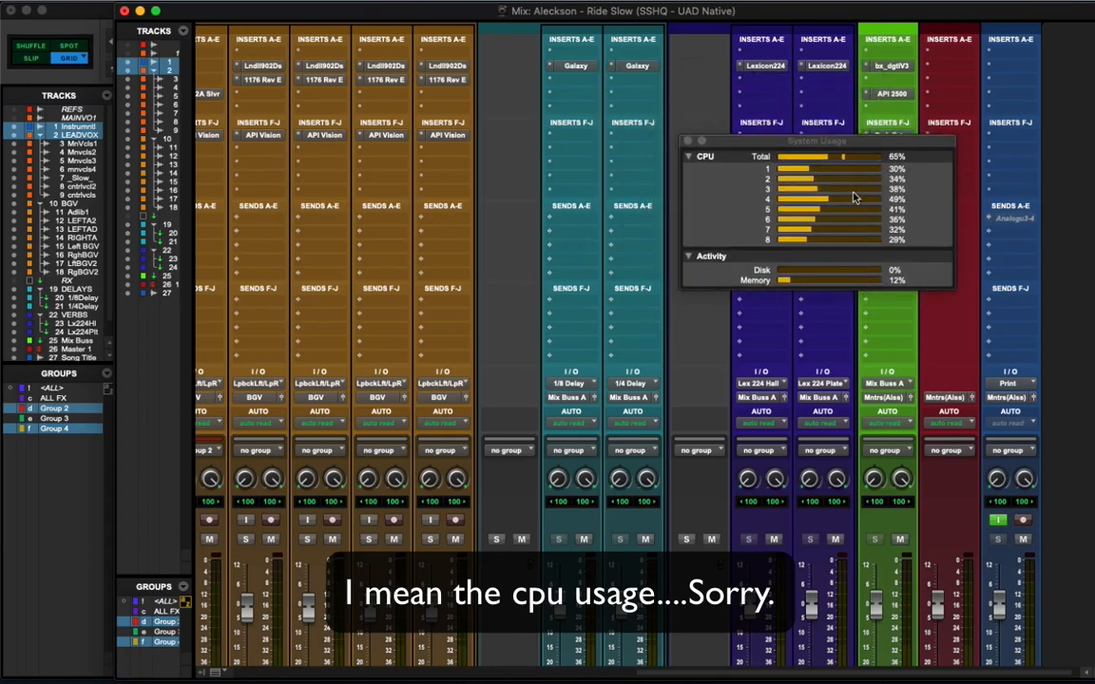
Step: Move the System Usage window clear of the upper mixer inserts and place the edit cursor at bar 14 on the LEAD VOX track
{"action": "left_click_drag", "start_coordinate": [906, 147], "coordinate": [995, 225]}
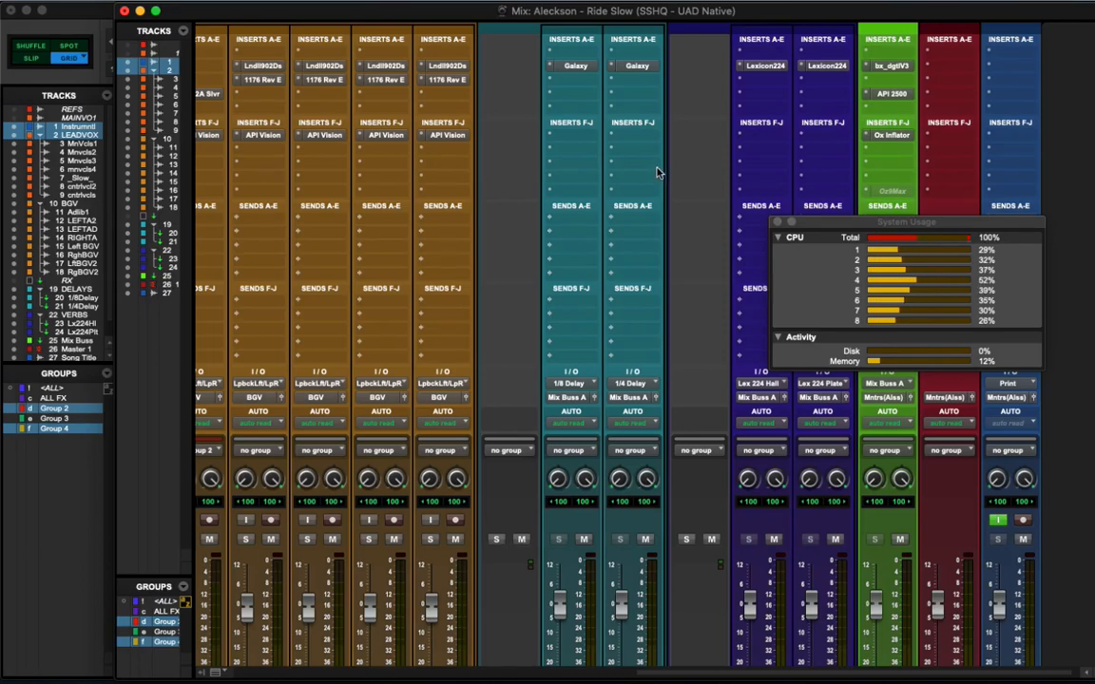
{"action": "key", "text": "super+equal"}
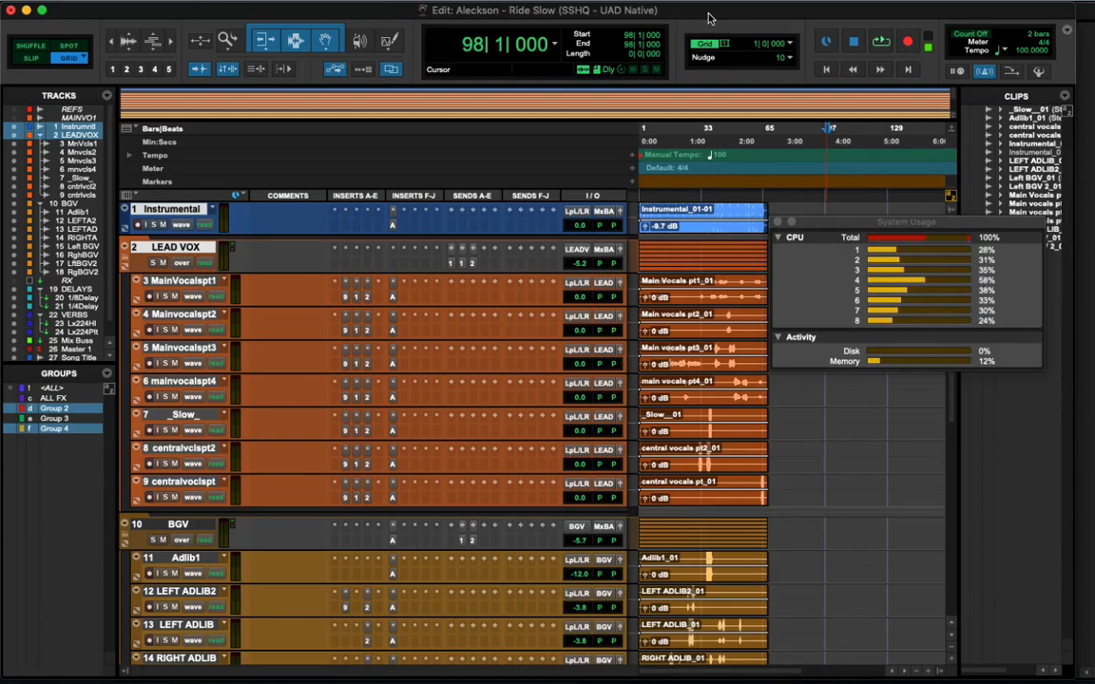
{"action": "left_click", "coordinate": [668, 249]}
{"action": "left_click", "coordinate": [663, 249]}
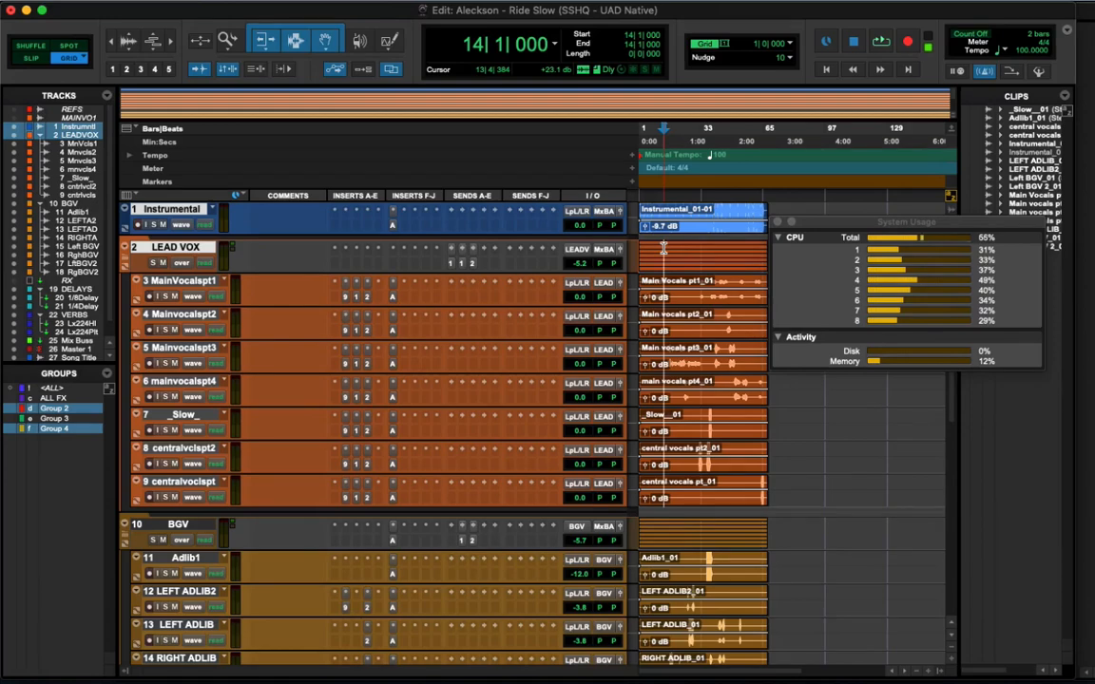
{"action": "key", "text": "super+equal"}
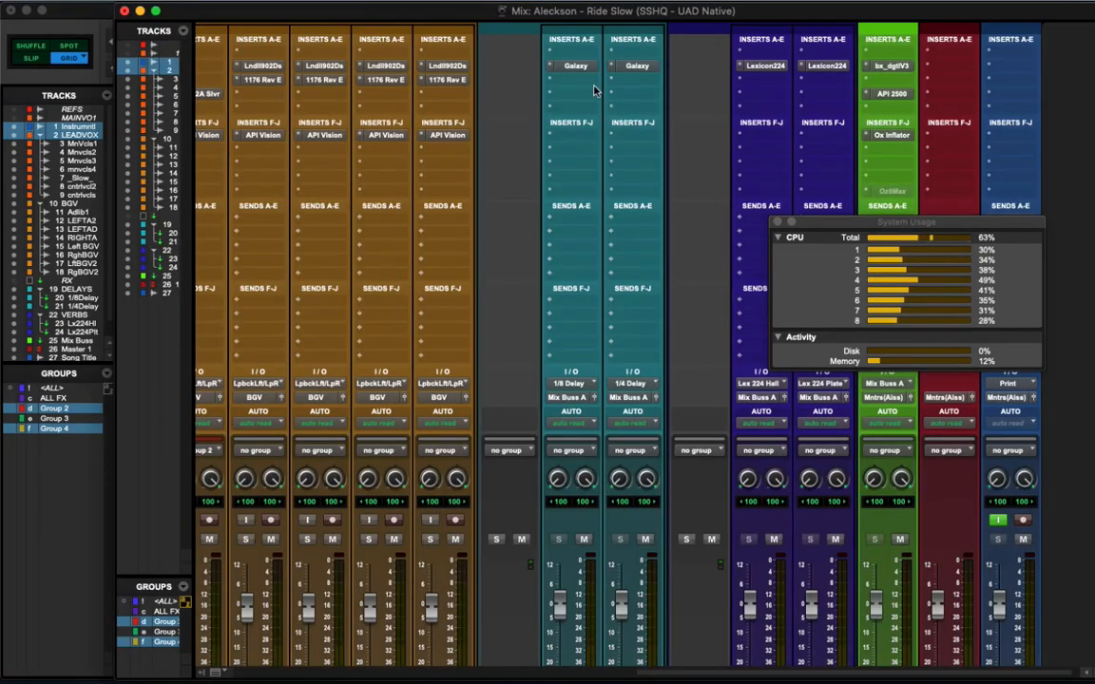
Step: Inspect the Lindell 902 De-esser on Right BGV 2 and review the insert chains across the lead and background vocal channels
{"action": "left_click", "coordinate": [453, 67]}
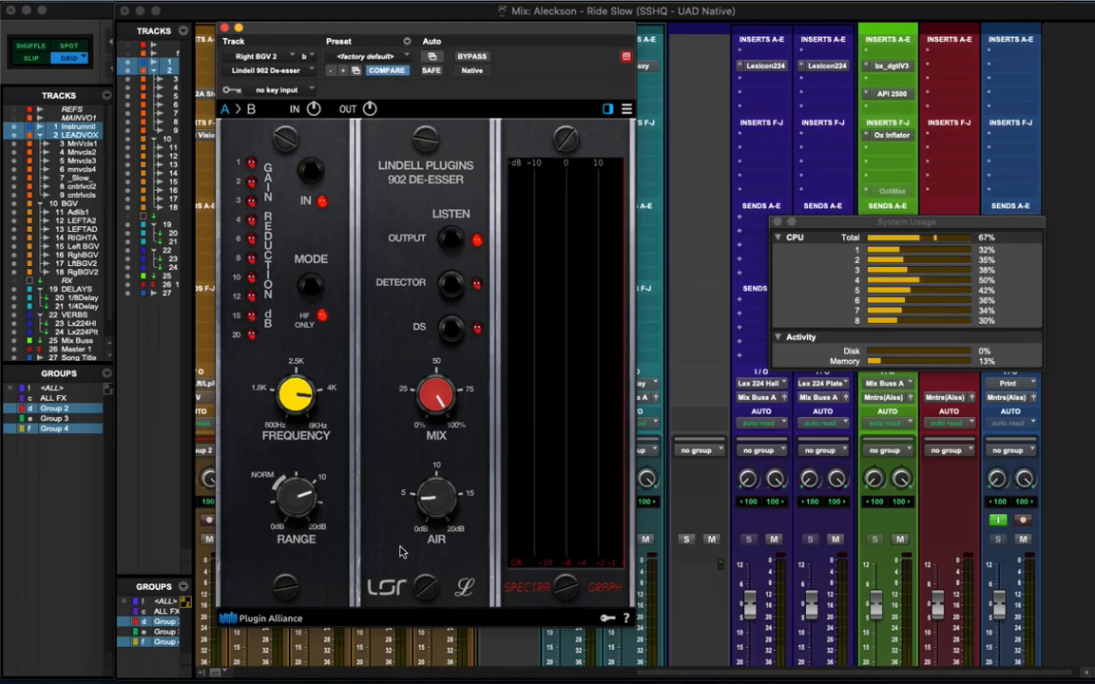
{"action": "left_click", "coordinate": [224, 28]}
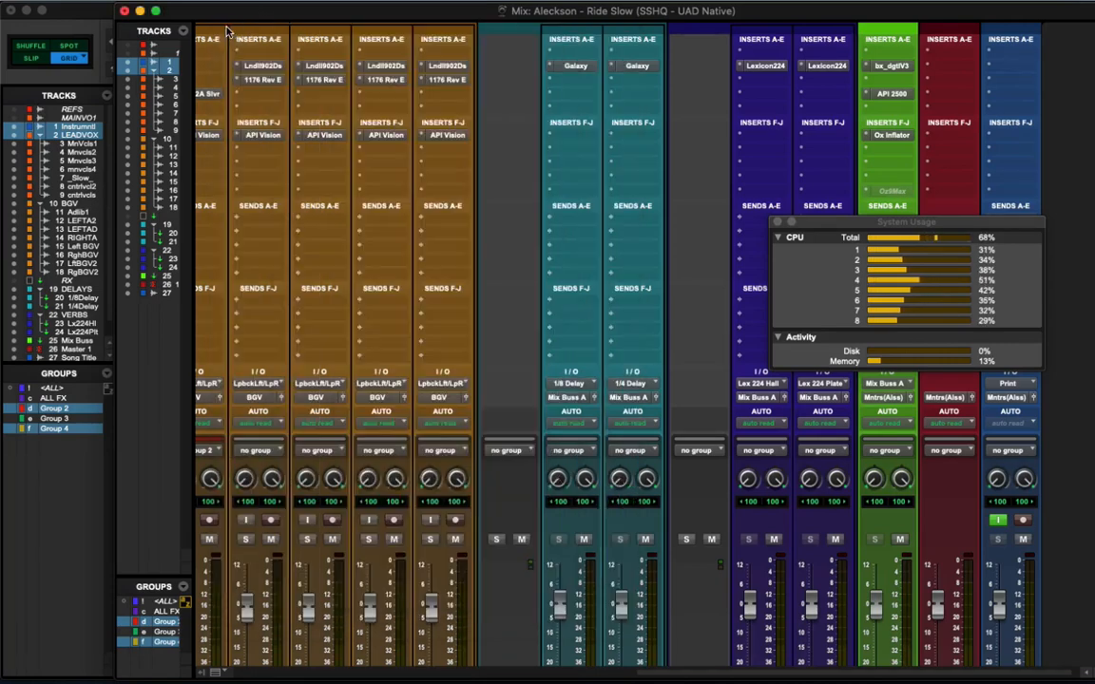
{"action": "scroll", "coordinate": [523, 276], "scroll_direction": "left", "scroll_amount": 5}
{"action": "scroll", "coordinate": [641, 112], "scroll_direction": "left", "scroll_amount": 1}
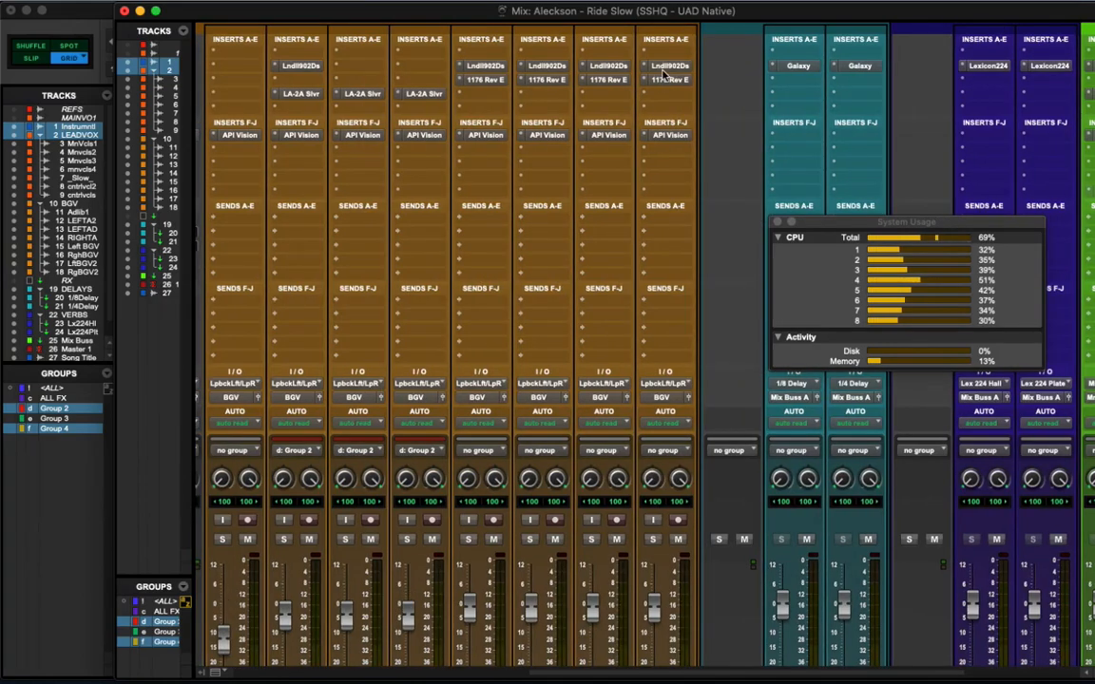
{"action": "scroll", "coordinate": [663, 73], "scroll_direction": "left", "scroll_amount": 10}
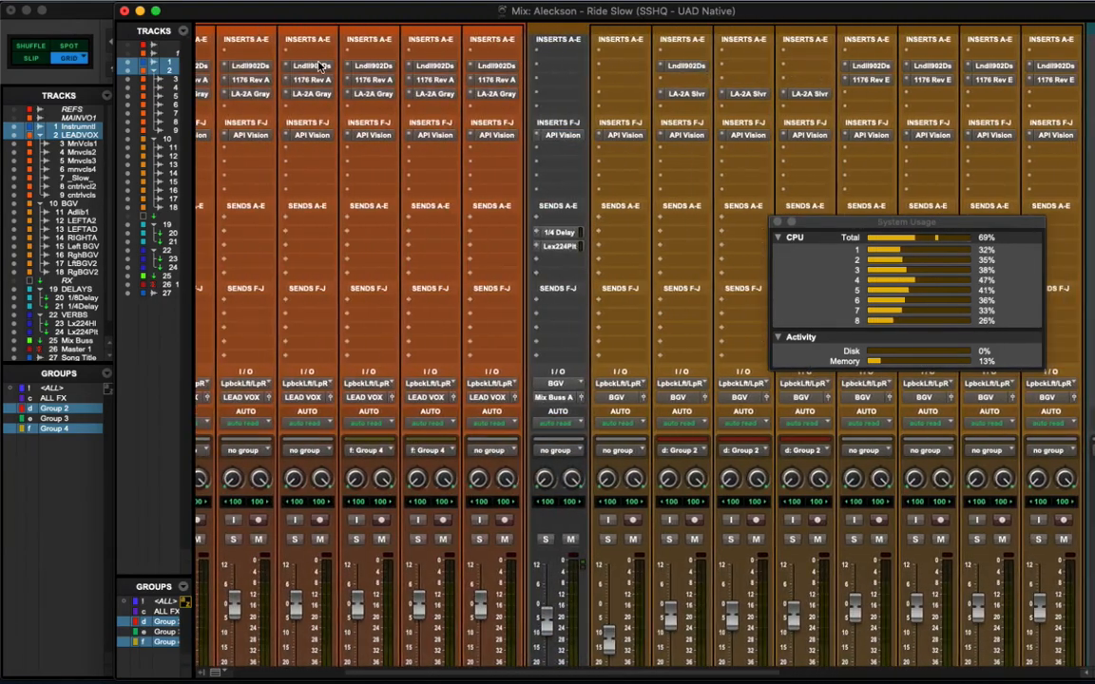
{"action": "scroll", "coordinate": [299, 65], "scroll_direction": "left", "scroll_amount": 10}
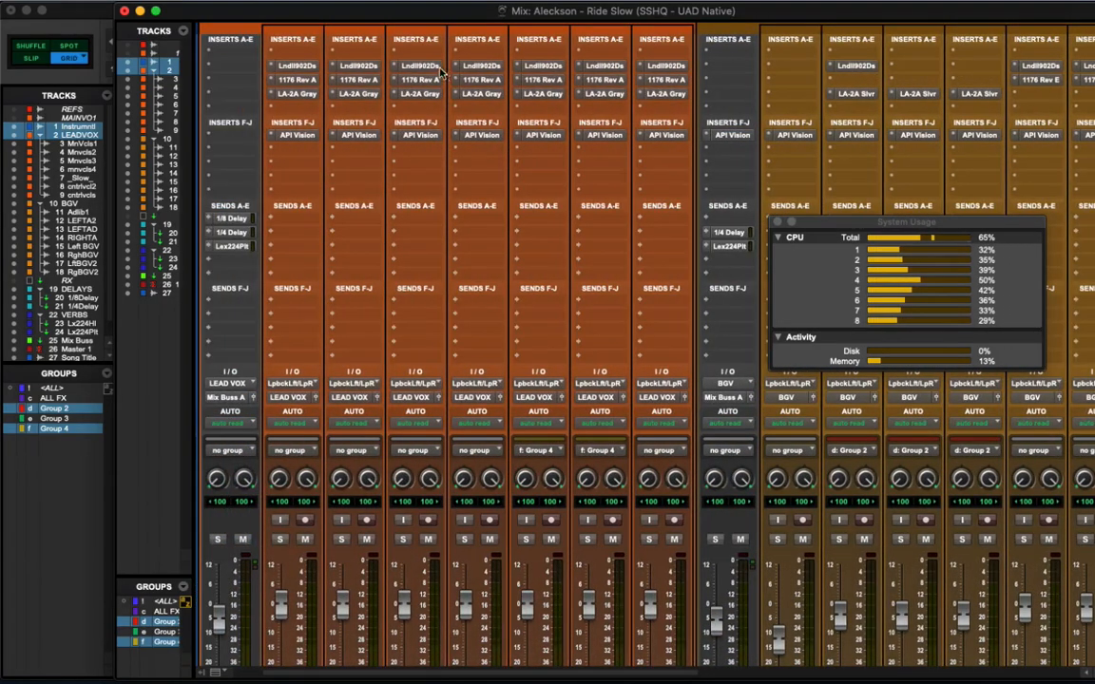
{"action": "scroll", "coordinate": [760, 542], "scroll_direction": "down", "scroll_amount": 5}
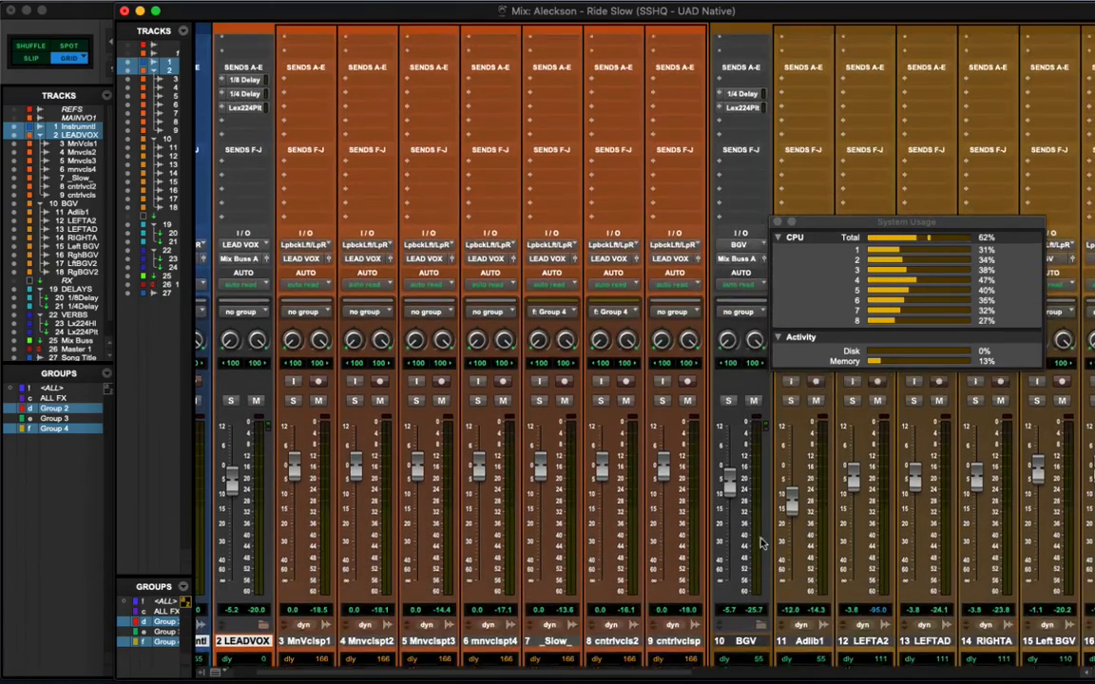
{"action": "scroll", "coordinate": [760, 543], "scroll_direction": "up", "scroll_amount": 5}
{"action": "scroll", "coordinate": [750, 332], "scroll_direction": "right", "scroll_amount": 10}
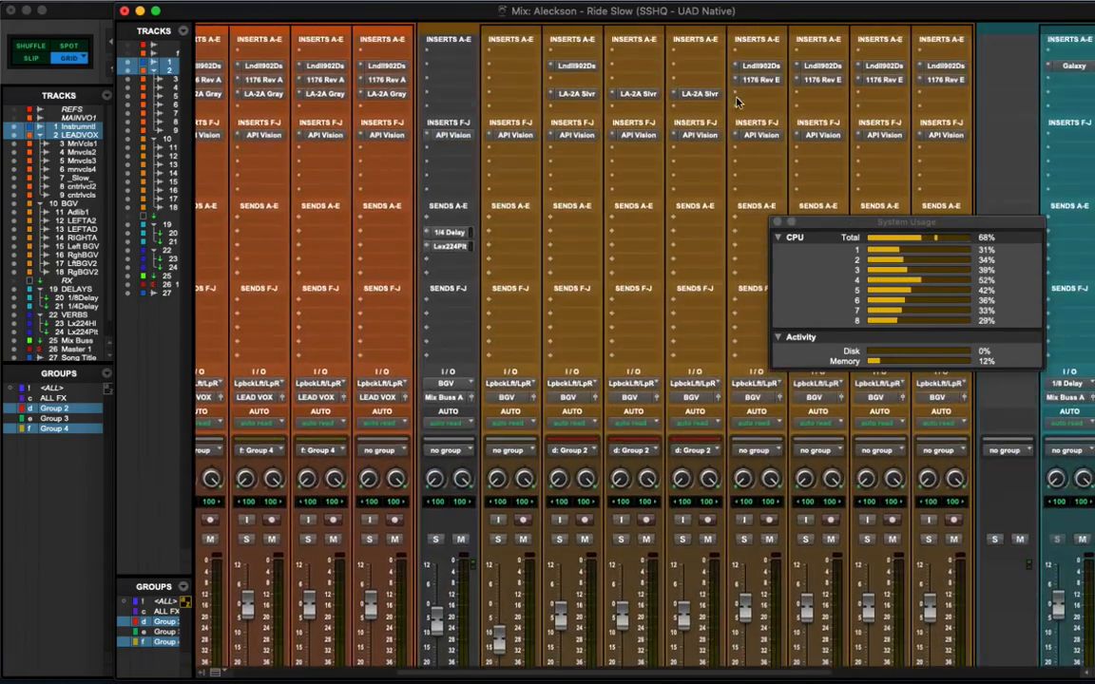
{"action": "scroll", "coordinate": [656, 48], "scroll_direction": "left", "scroll_amount": 10}
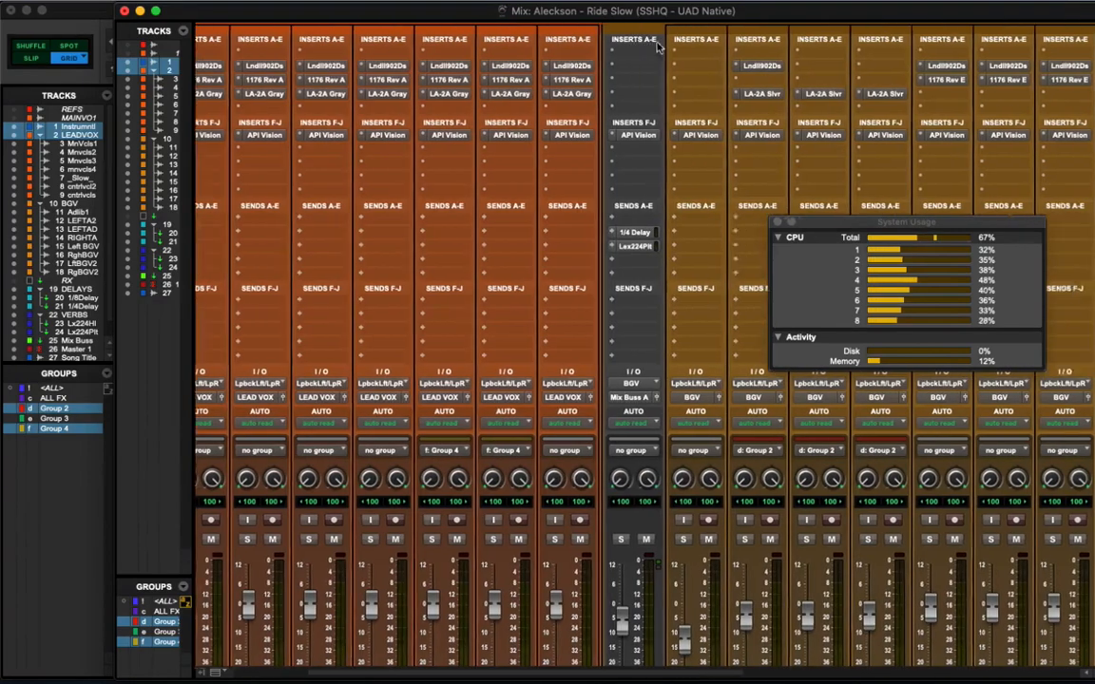
Step: Inspect the bx_digital V3 equalizer and Oxford Inflator inserted on the Mix Buss
{"action": "scroll", "coordinate": [656, 47], "scroll_direction": "right", "scroll_amount": 20}
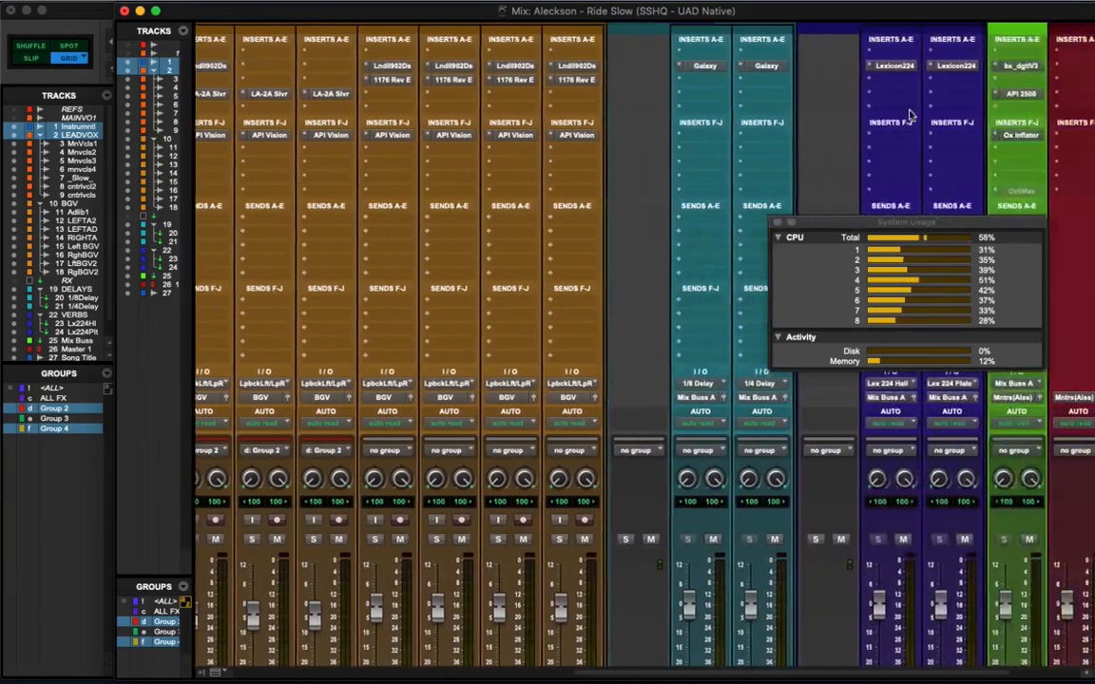
{"action": "scroll", "coordinate": [909, 115], "scroll_direction": "right", "scroll_amount": 6}
{"action": "left_click", "coordinate": [879, 66]}
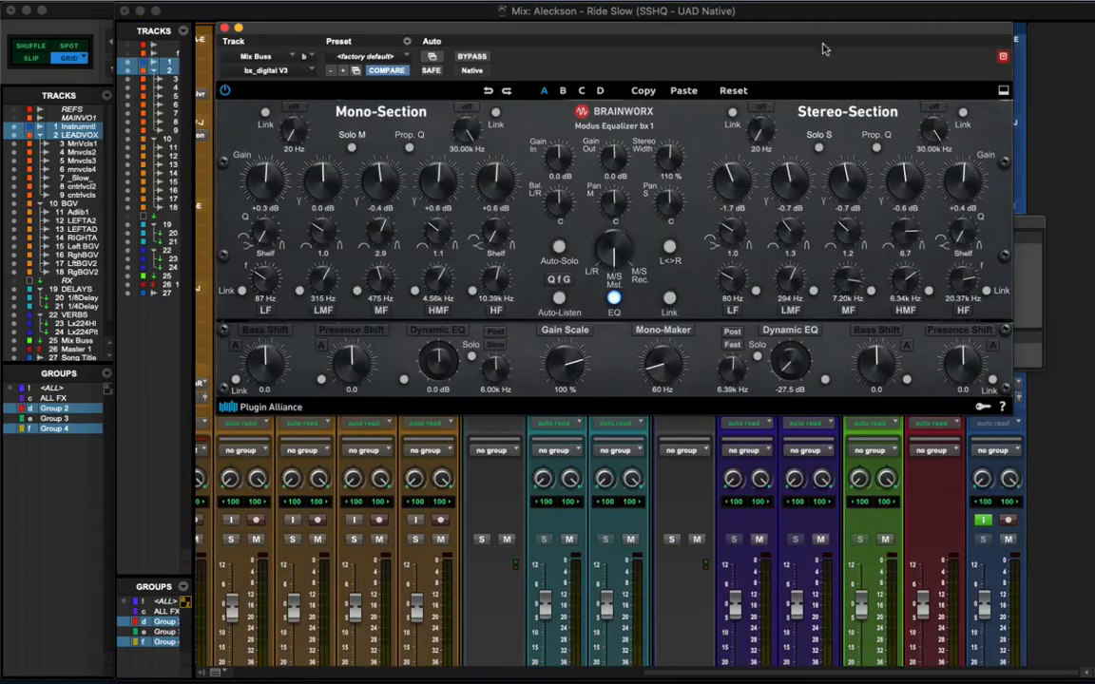
{"action": "left_click", "coordinate": [225, 29]}
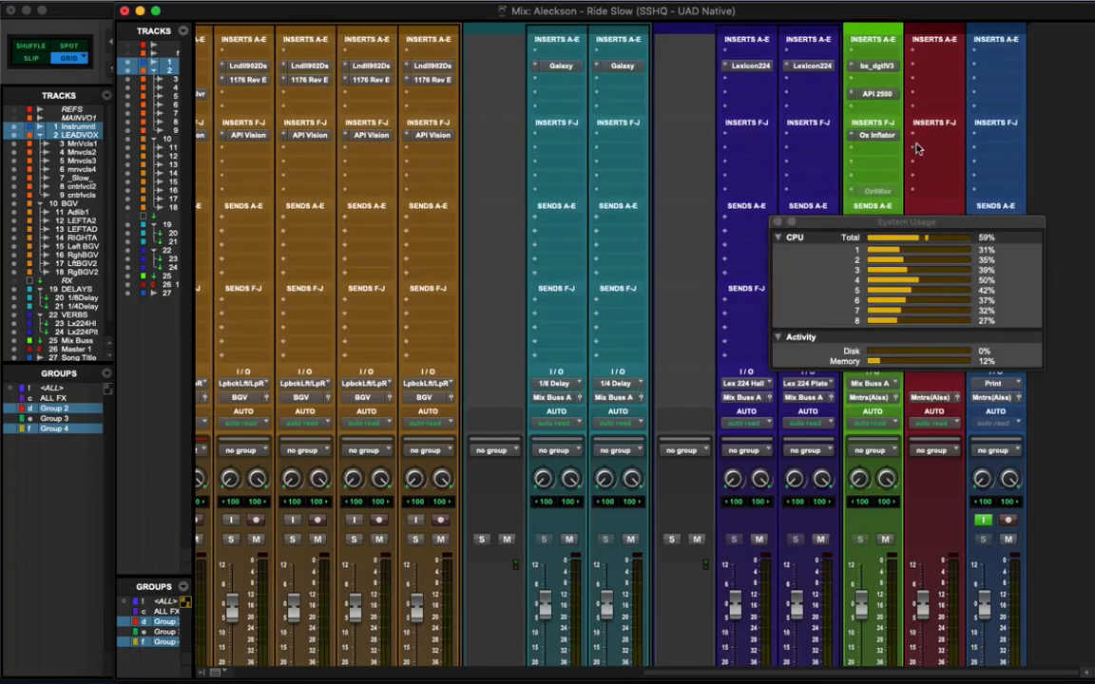
{"action": "left_click", "coordinate": [876, 135]}
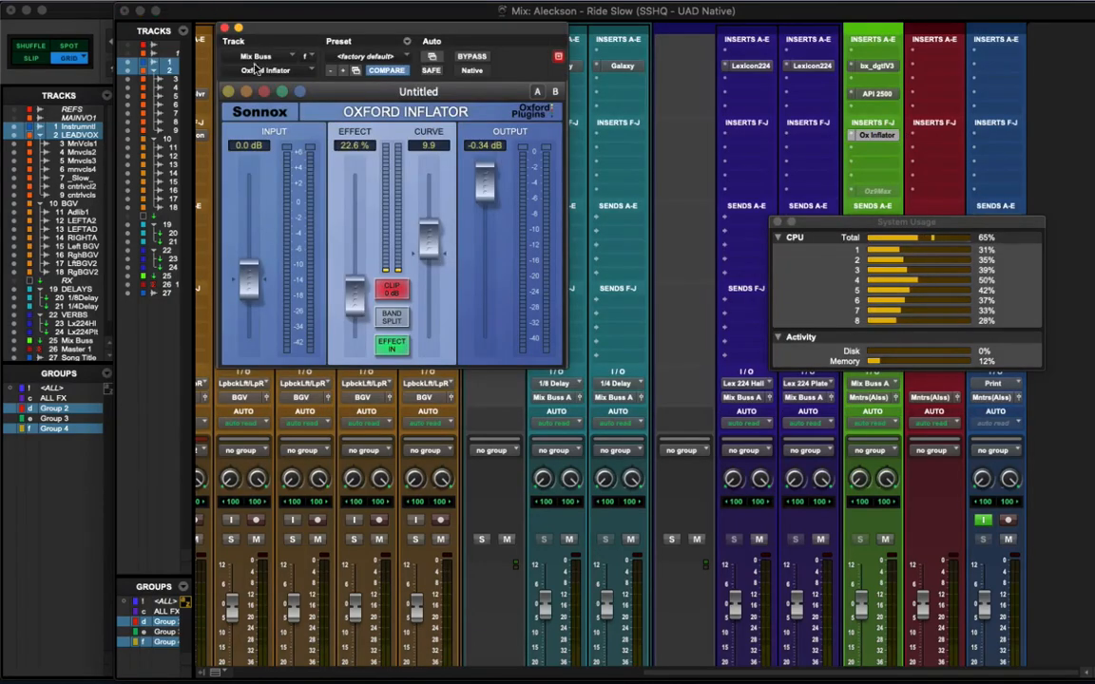
{"action": "left_click", "coordinate": [226, 28]}
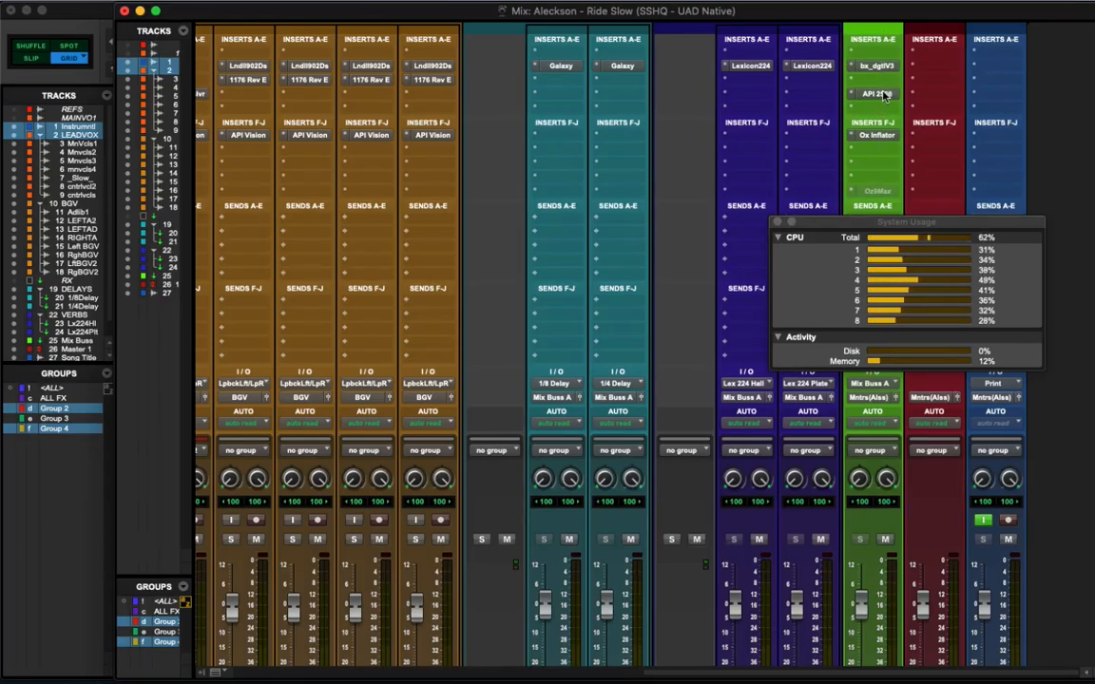
Step: Inspect the API Vision channel strip on the Instrumental track
{"action": "scroll", "coordinate": [795, 84], "scroll_direction": "left", "scroll_amount": 10}
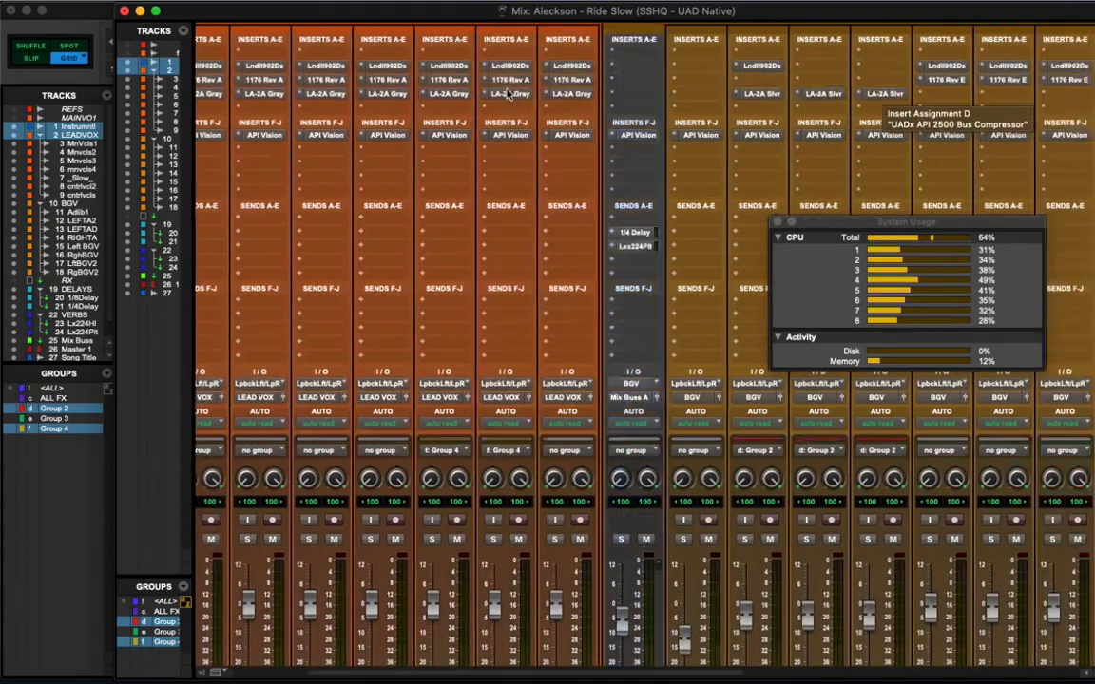
{"action": "left_click", "coordinate": [229, 136]}
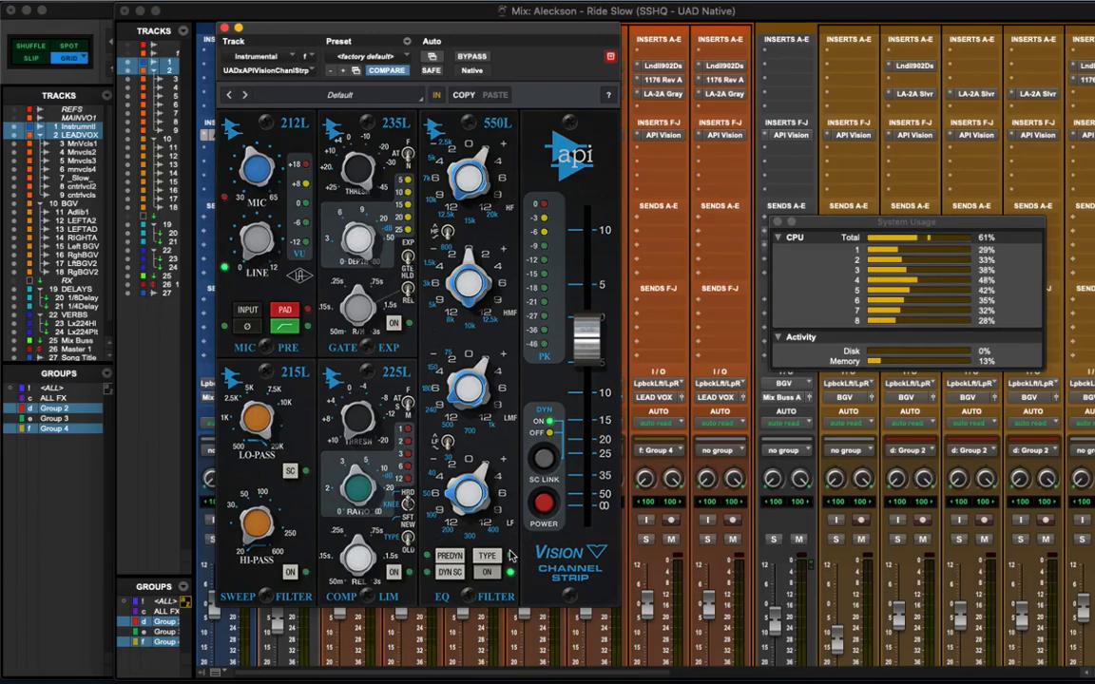
{"action": "left_click", "coordinate": [225, 30]}
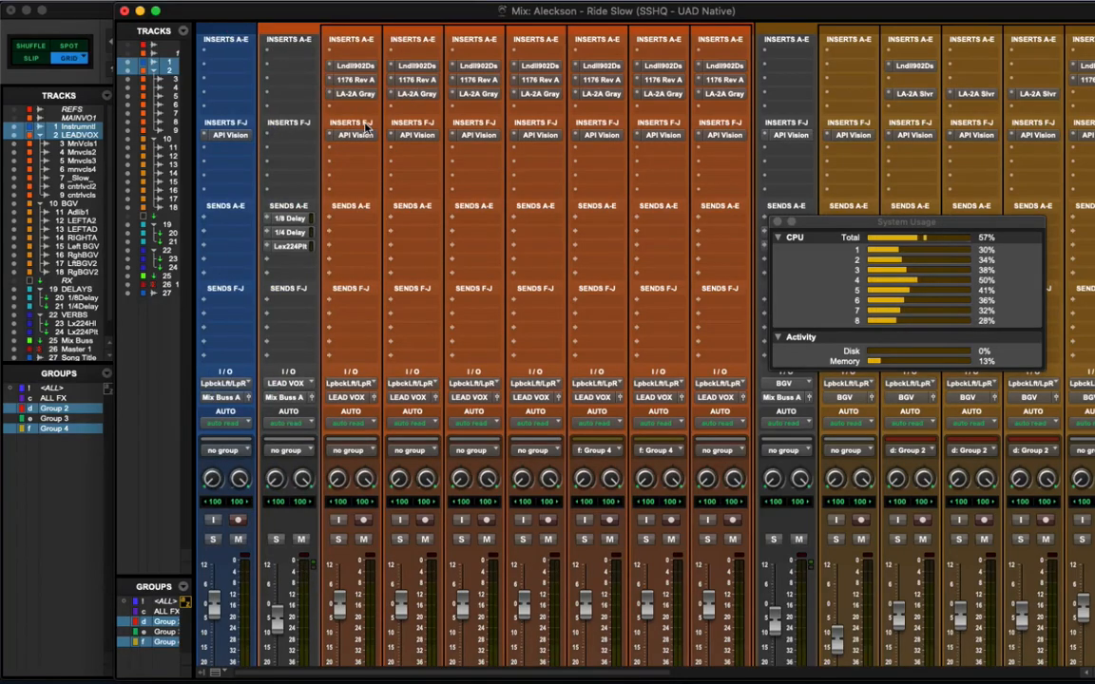
Step: Inspect the 1176 Rev A, LA-2A Gray and API Vision plugins on the Main Vocals pt1 track
{"action": "scroll", "coordinate": [380, 137], "scroll_direction": "right", "scroll_amount": 4}
{"action": "scroll", "coordinate": [381, 137], "scroll_direction": "left", "scroll_amount": 4}
{"action": "left_click", "coordinate": [358, 82]}
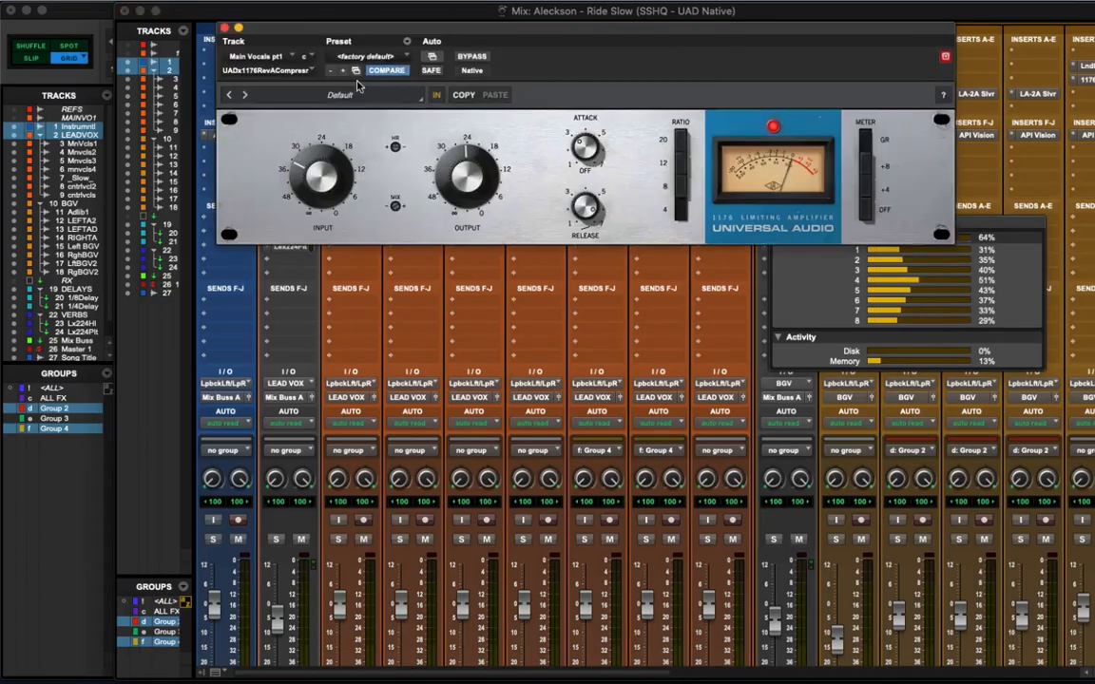
{"action": "left_click", "coordinate": [225, 29]}
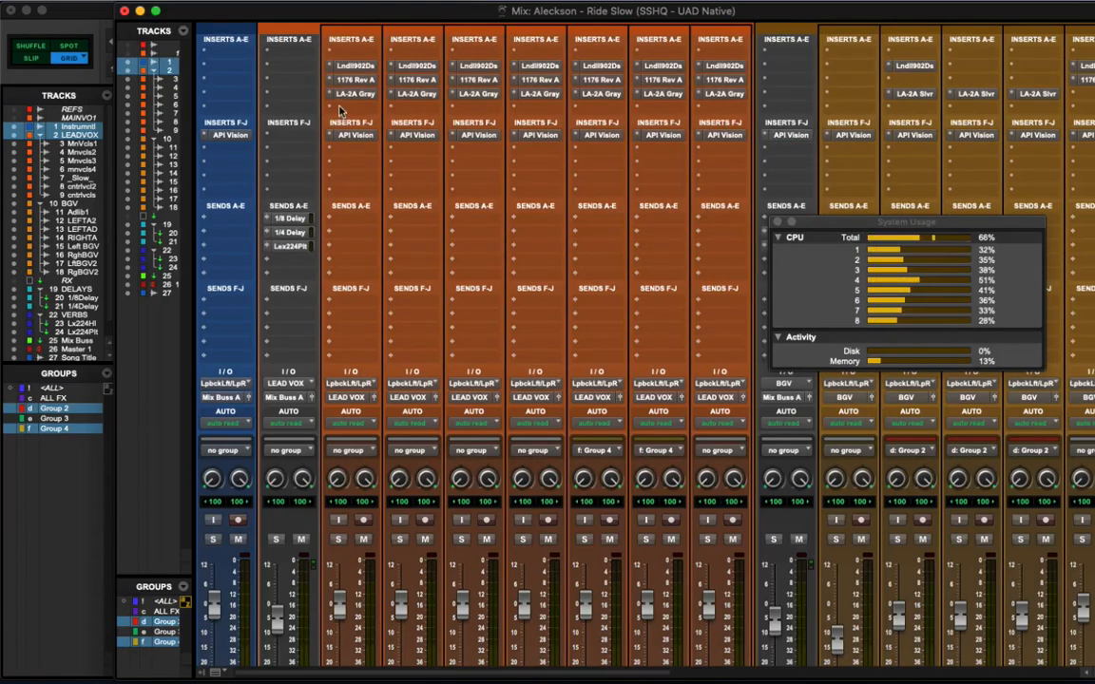
{"action": "left_click", "coordinate": [354, 95]}
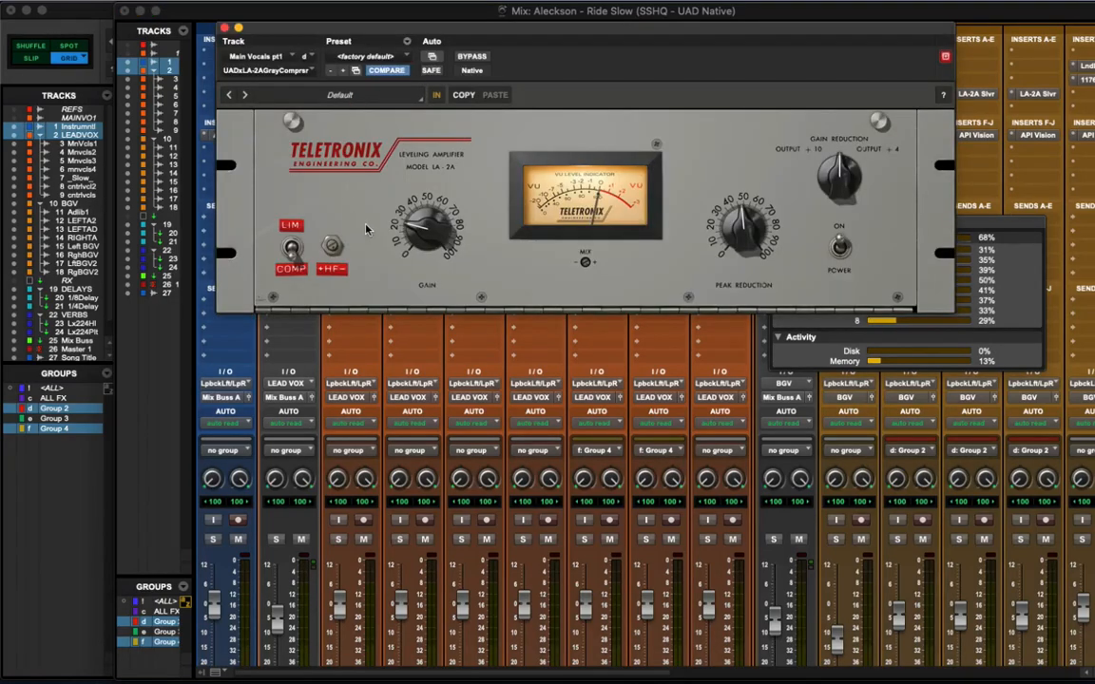
{"action": "left_click", "coordinate": [224, 27]}
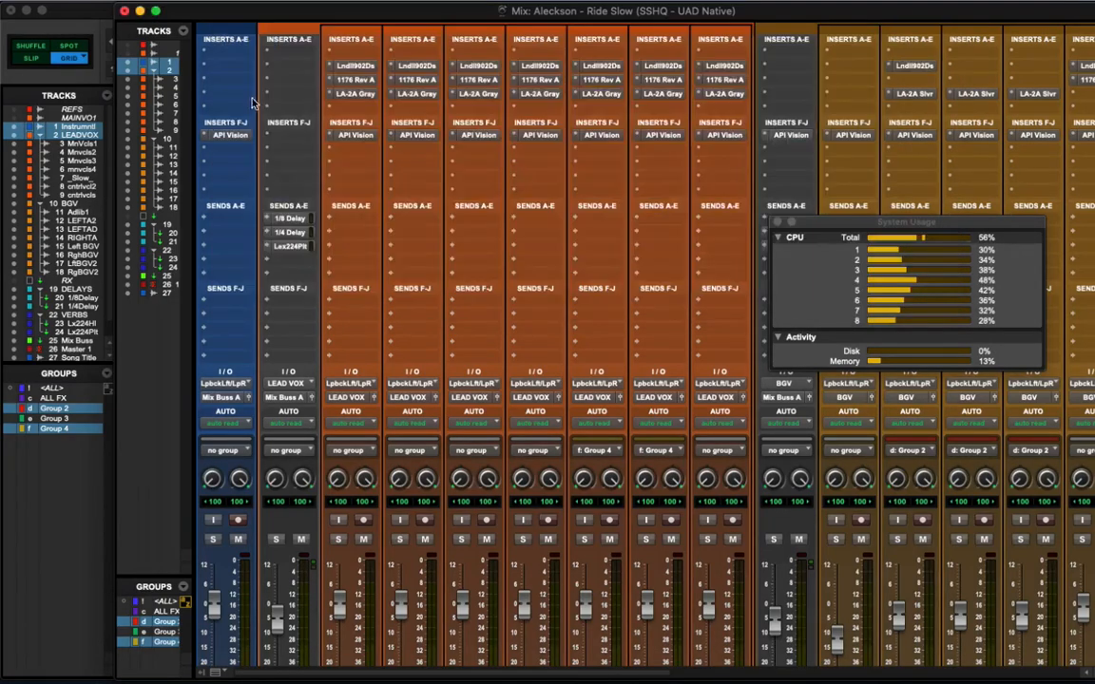
{"action": "left_click", "coordinate": [353, 135]}
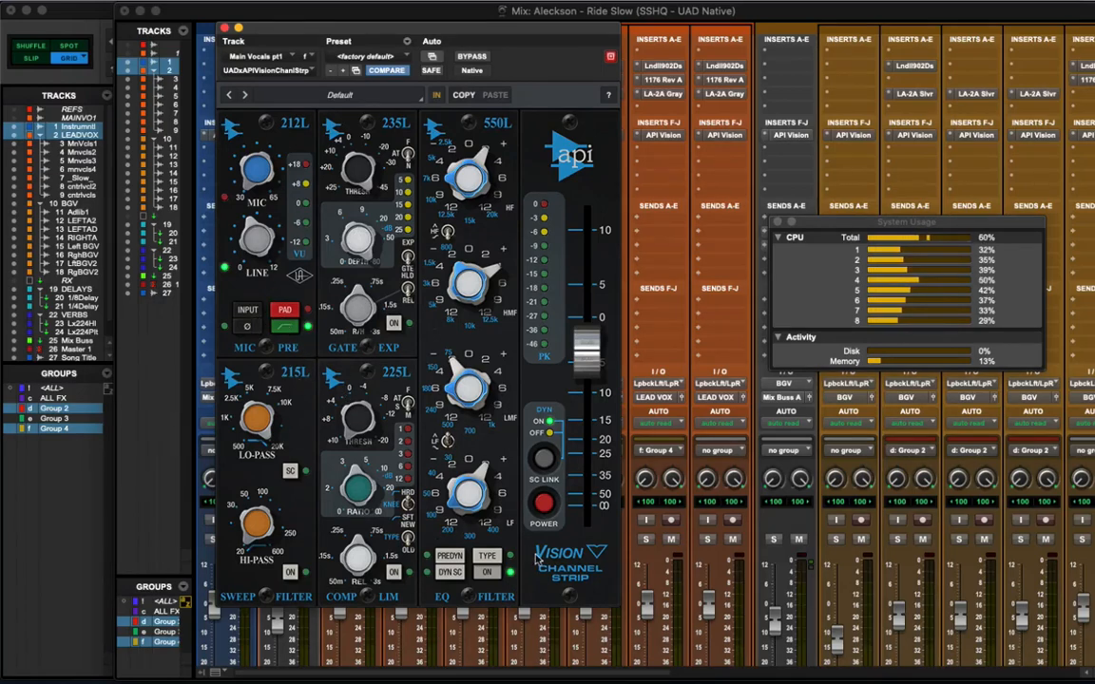
{"action": "left_click", "coordinate": [226, 28]}
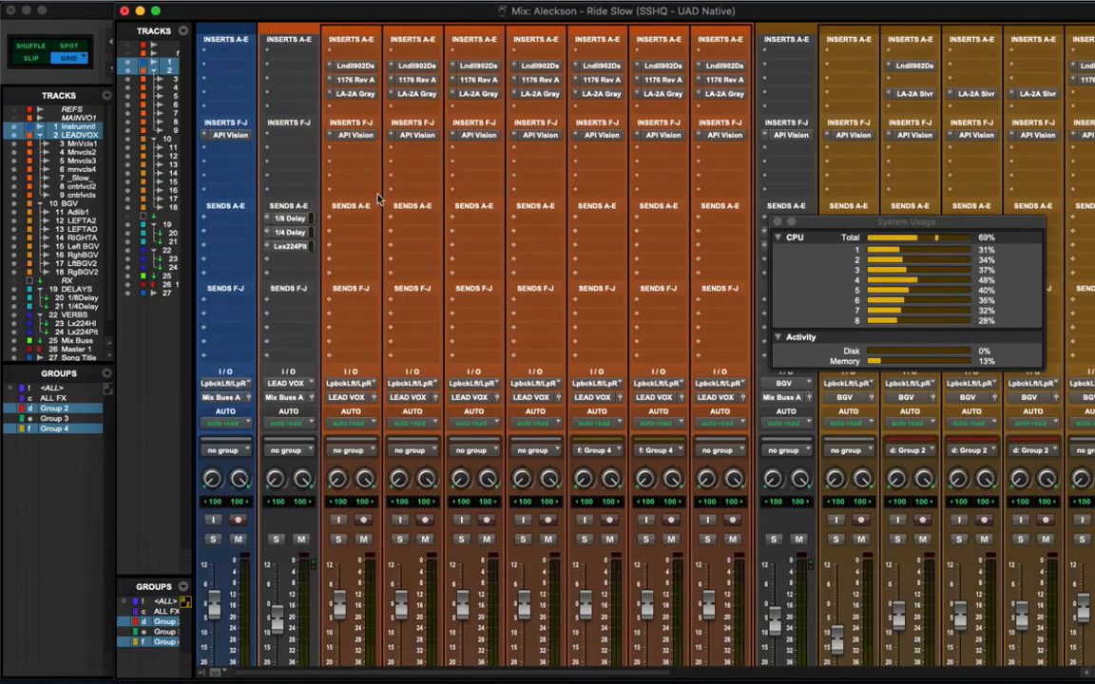
Step: Inspect the 1176LN Rev E compressor on Right BGV 2 and the LA-2A Silver compressor on RIGHT ADLIB
{"action": "scroll", "coordinate": [465, 201], "scroll_direction": "right", "scroll_amount": 6}
{"action": "scroll", "coordinate": [507, 235], "scroll_direction": "right", "scroll_amount": 2}
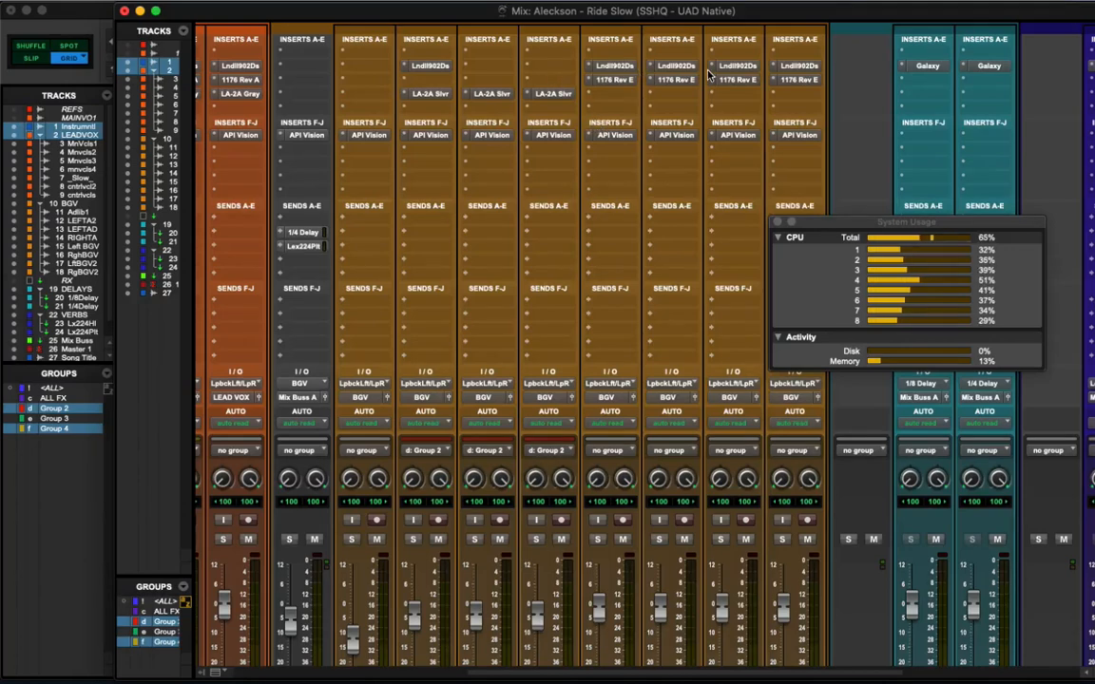
{"action": "left_click", "coordinate": [798, 80]}
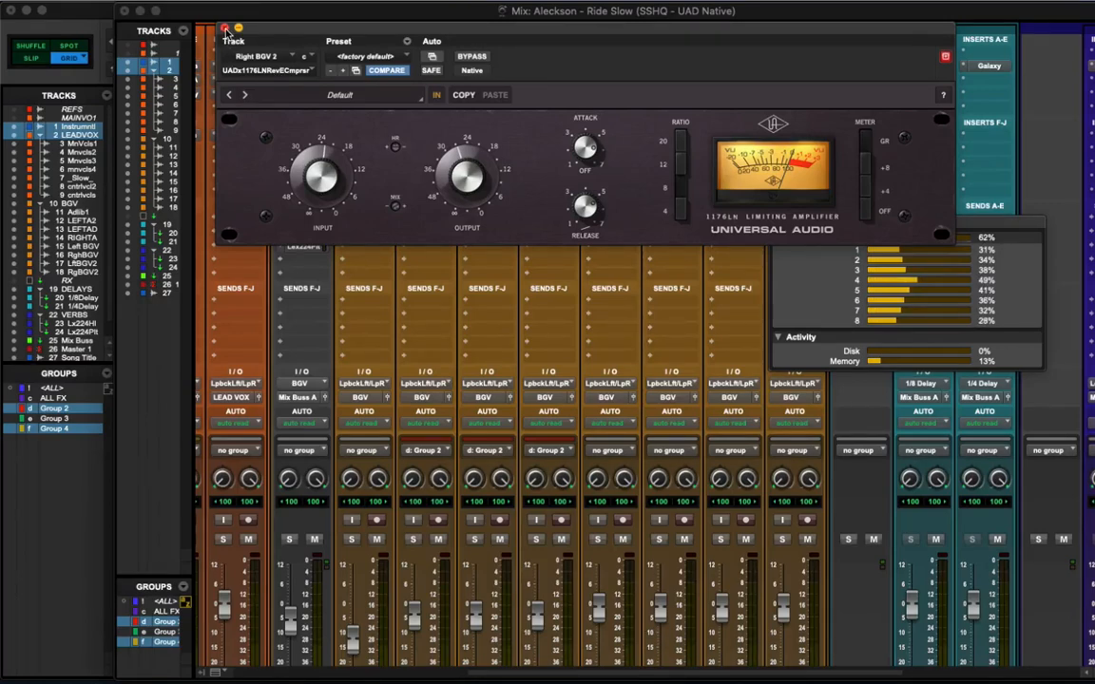
{"action": "left_click", "coordinate": [224, 28]}
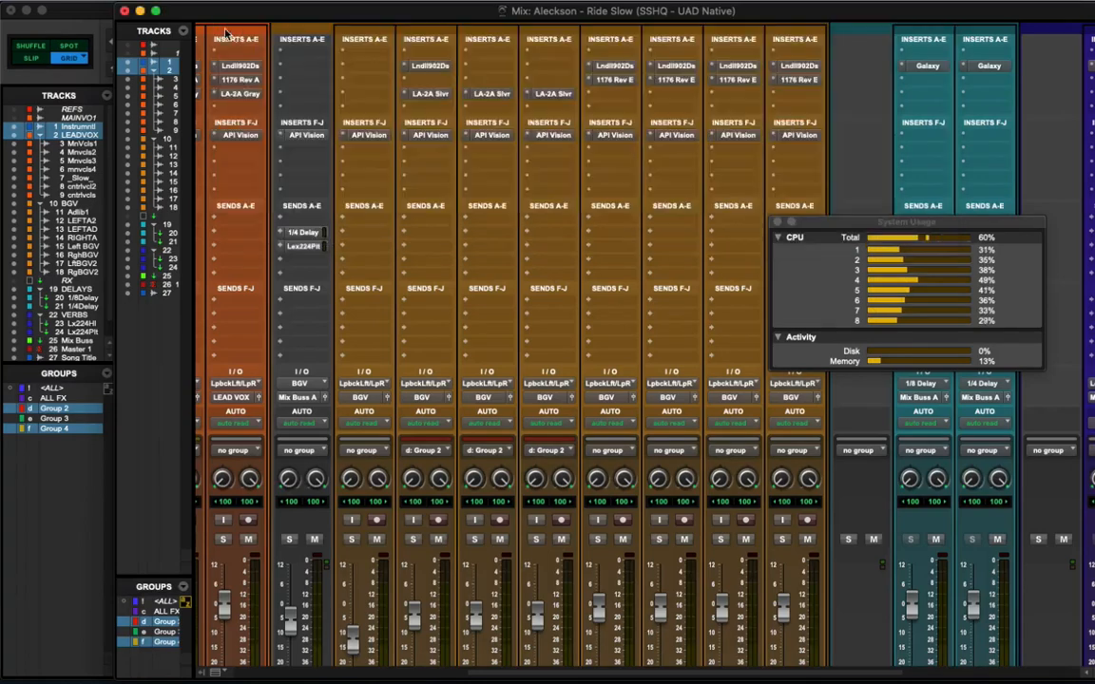
{"action": "left_click", "coordinate": [548, 94]}
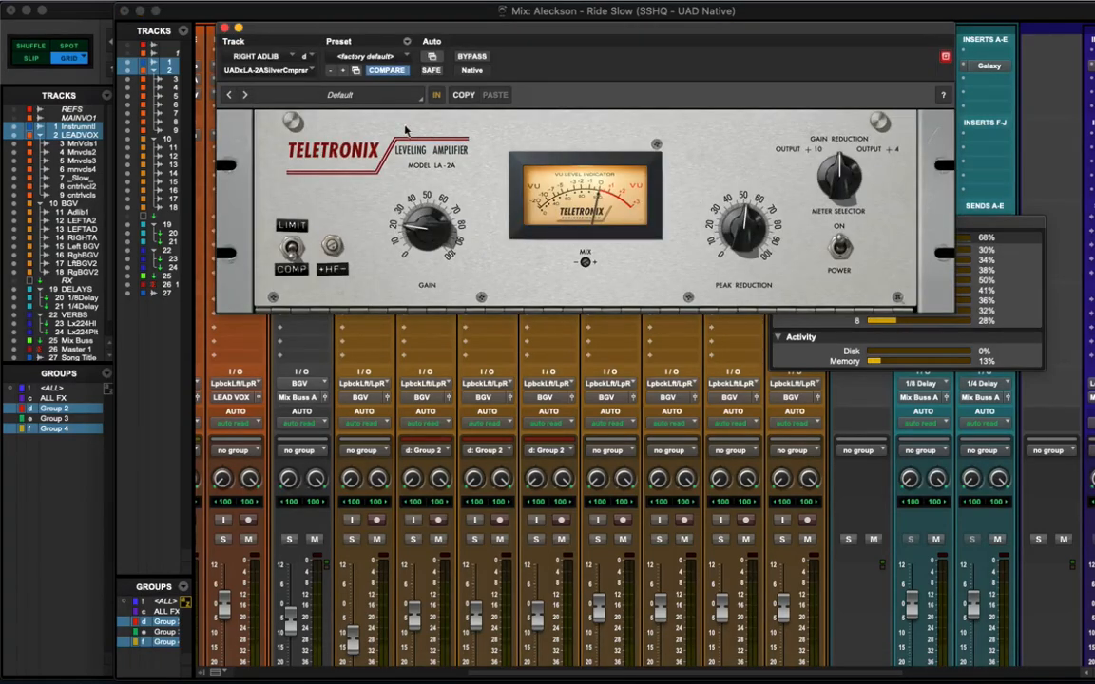
{"action": "left_click", "coordinate": [224, 30]}
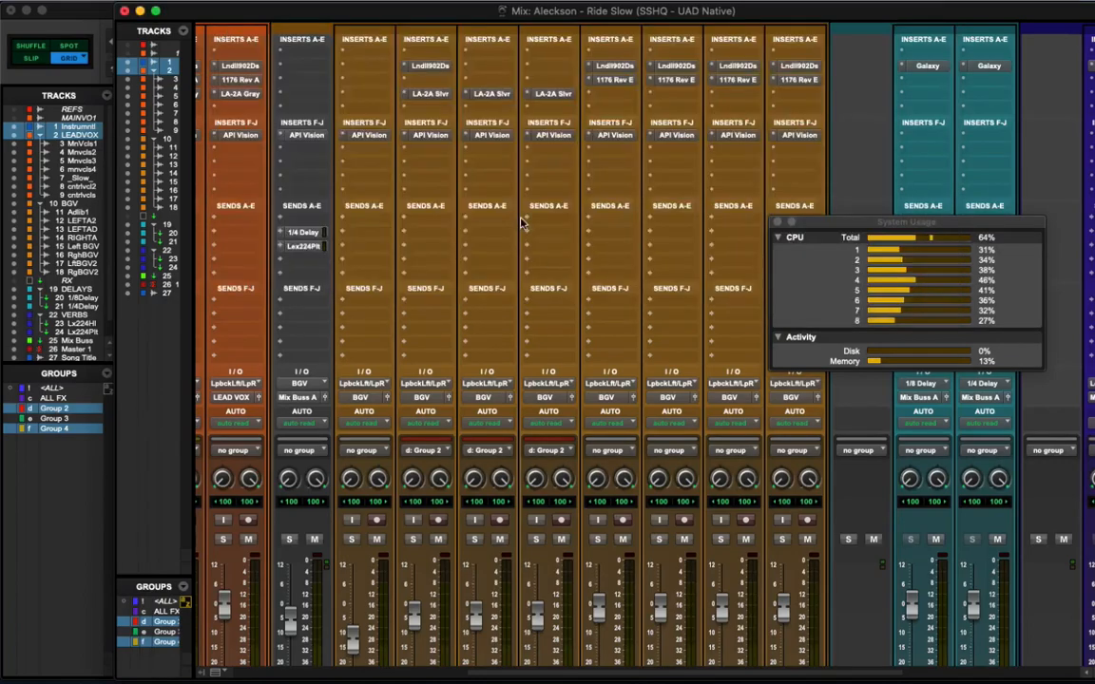
Step: Inspect the API Vision channel strips on the Adlib1, Left BGV, Right BGV and Left BGV 2 tracks
{"action": "left_click", "coordinate": [367, 135]}
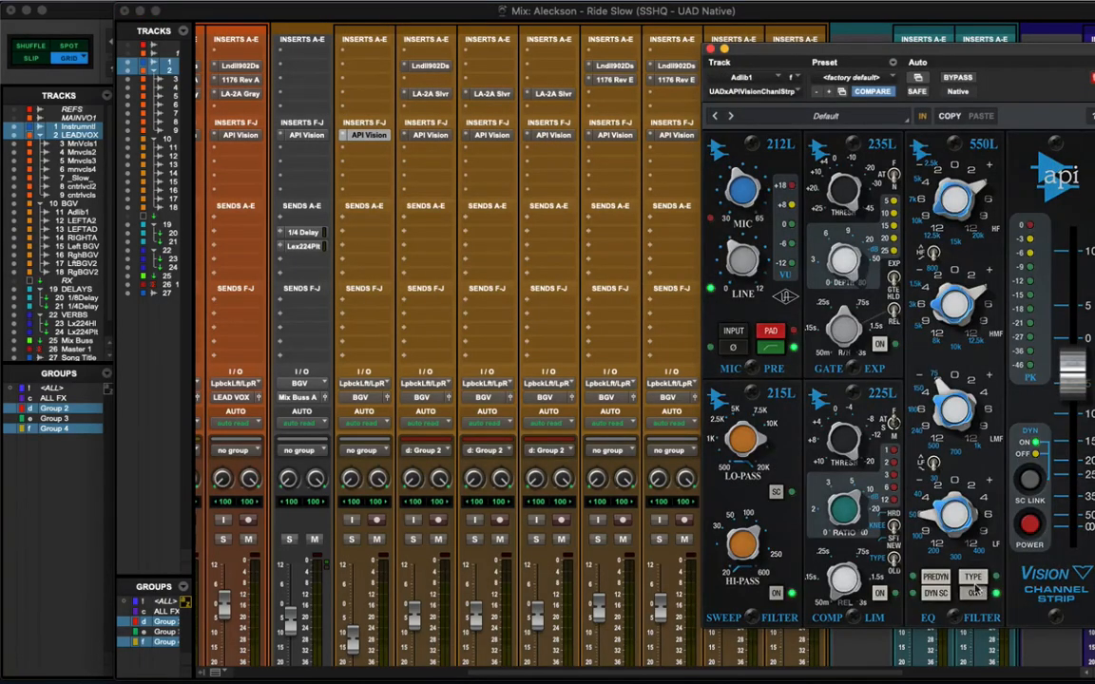
{"action": "left_click", "coordinate": [608, 135]}
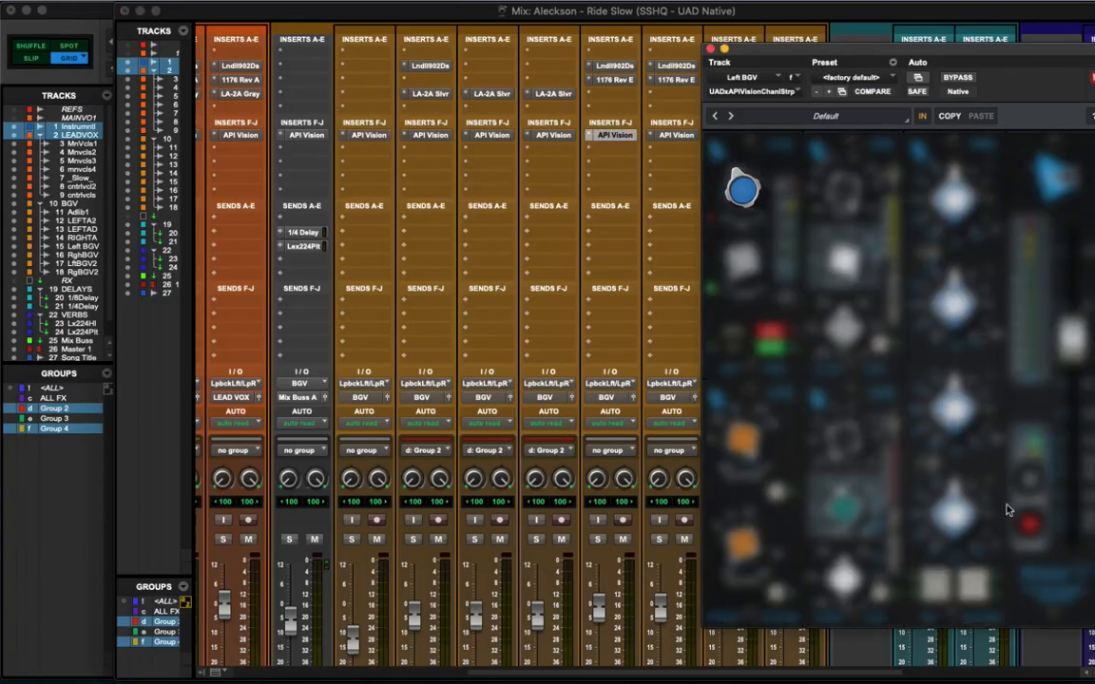
{"action": "left_click", "coordinate": [981, 598]}
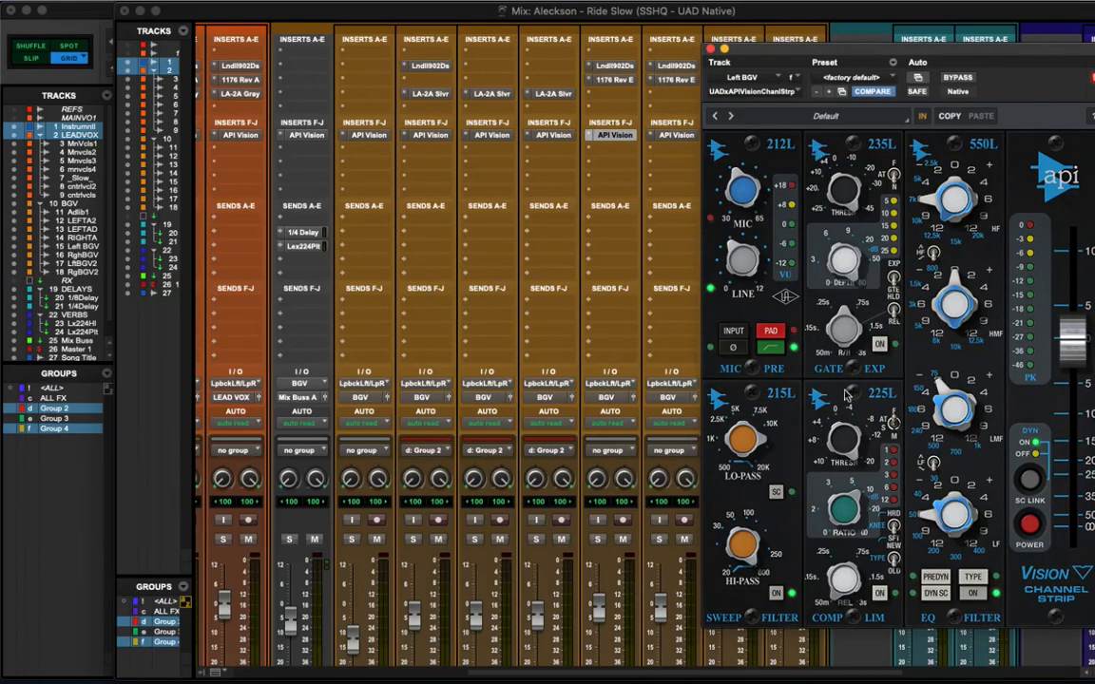
{"action": "left_click", "coordinate": [677, 135]}
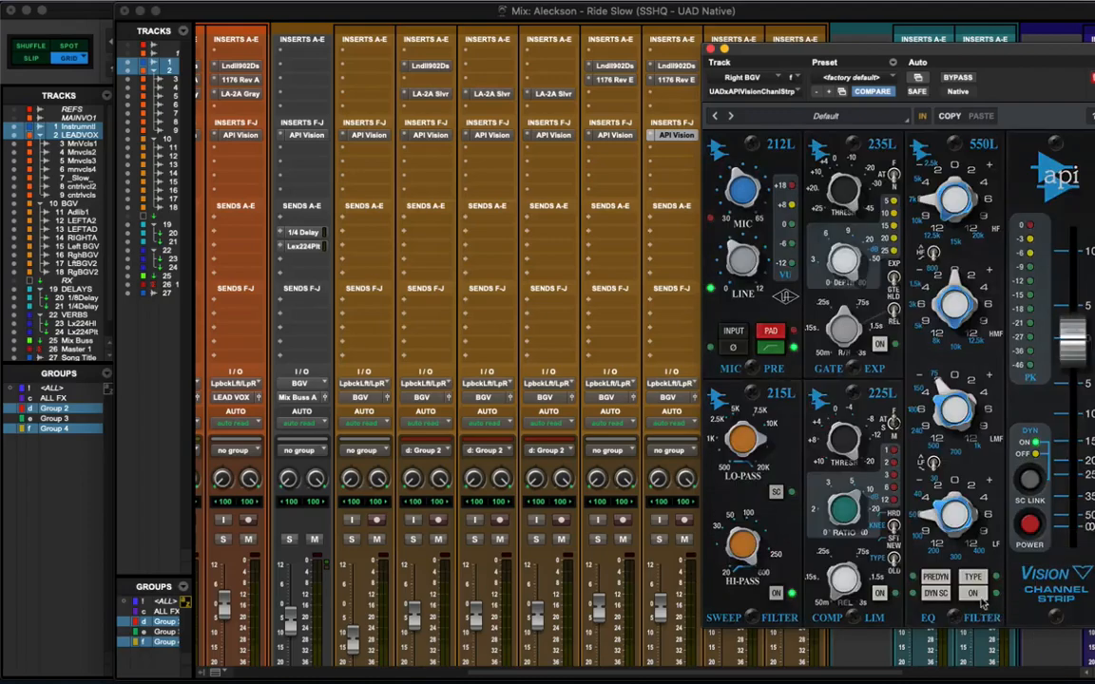
{"action": "left_click_drag", "start_coordinate": [991, 51], "coordinate": [506, 23]}
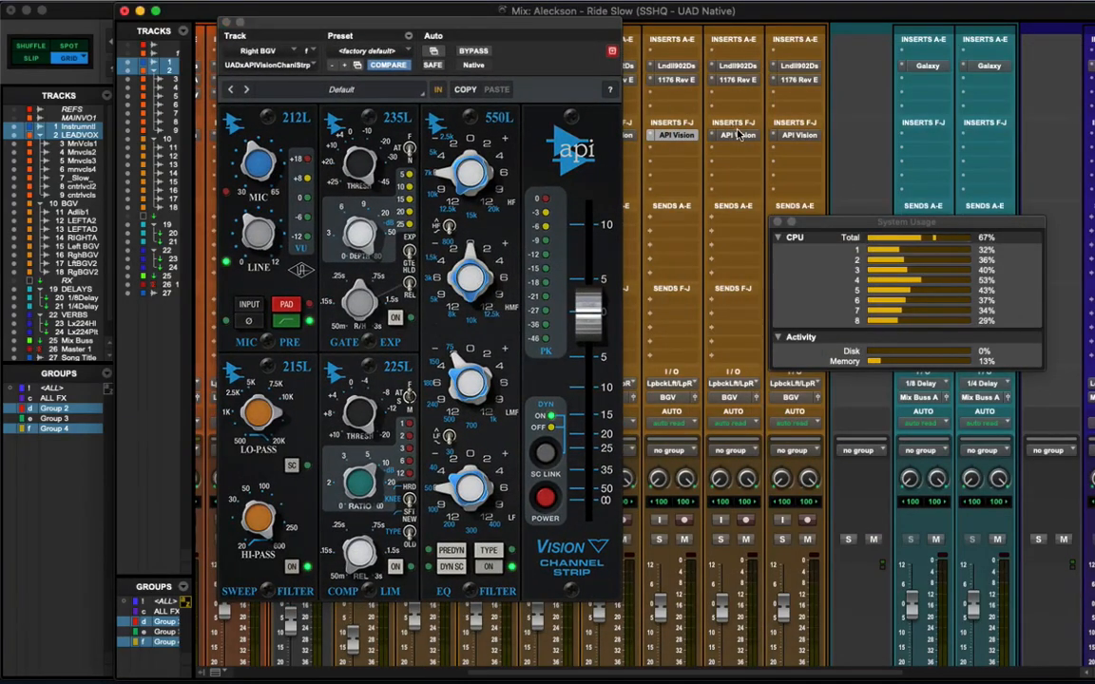
{"action": "left_click", "coordinate": [738, 135]}
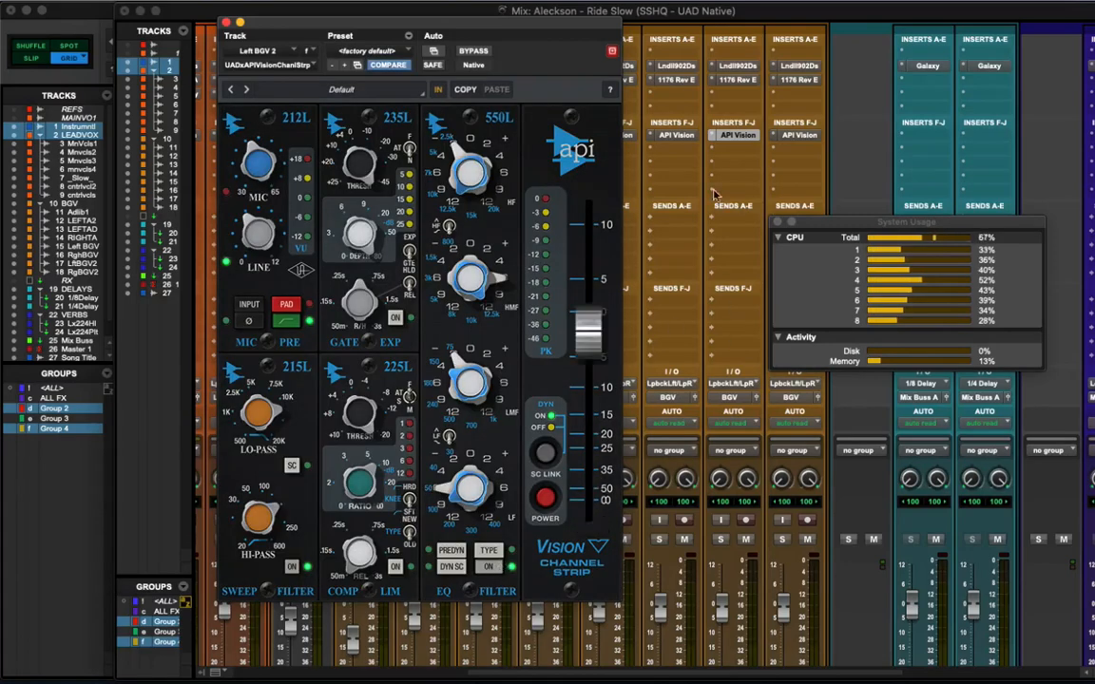
{"action": "left_click", "coordinate": [226, 22]}
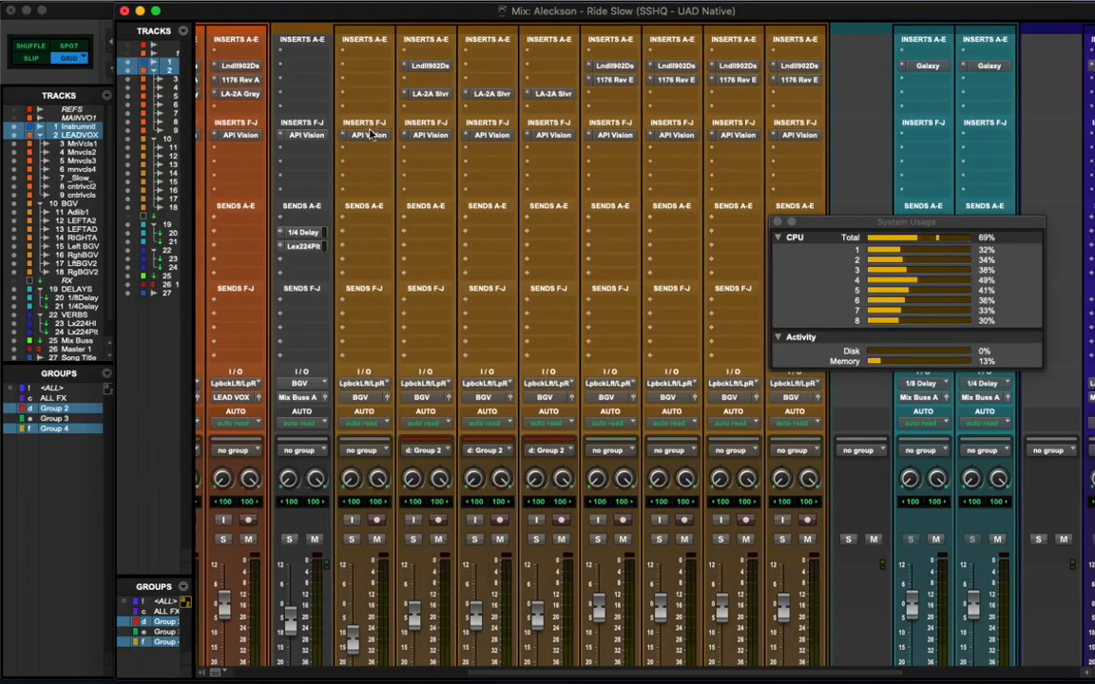
Step: Inspect the Galaxy Tape Echo on the 1/8 Delay track and the Lexicon 224 reverb on the Lex 224 Hall track
{"action": "scroll", "coordinate": [562, 184], "scroll_direction": "down", "scroll_amount": 4}
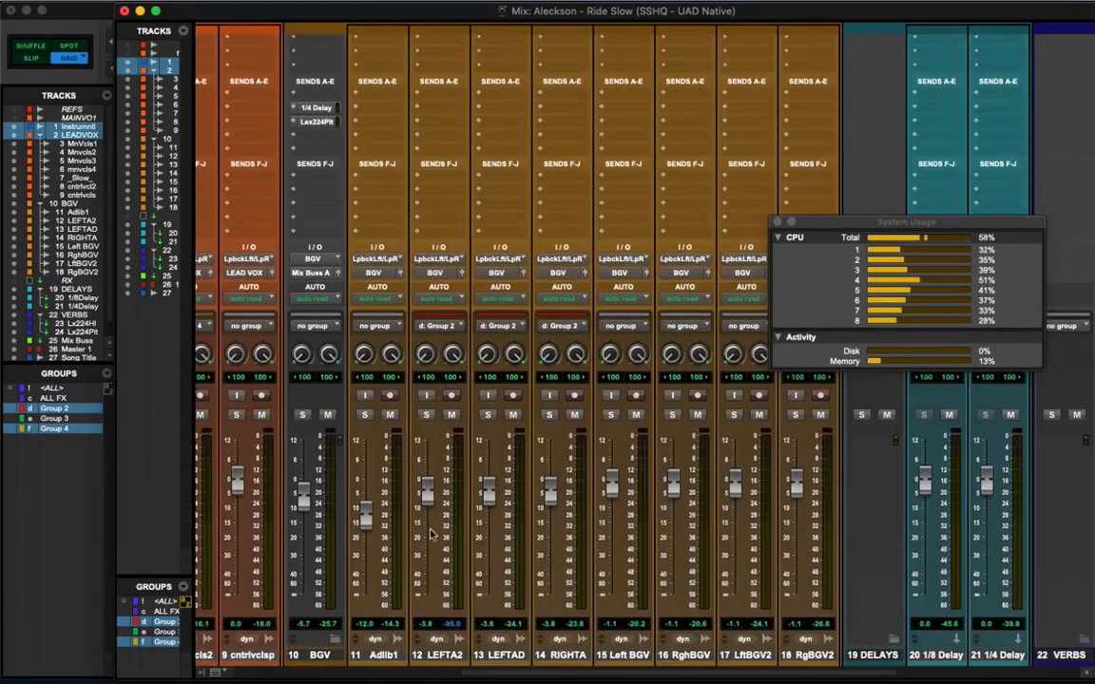
{"action": "scroll", "coordinate": [397, 146], "scroll_direction": "up", "scroll_amount": 4}
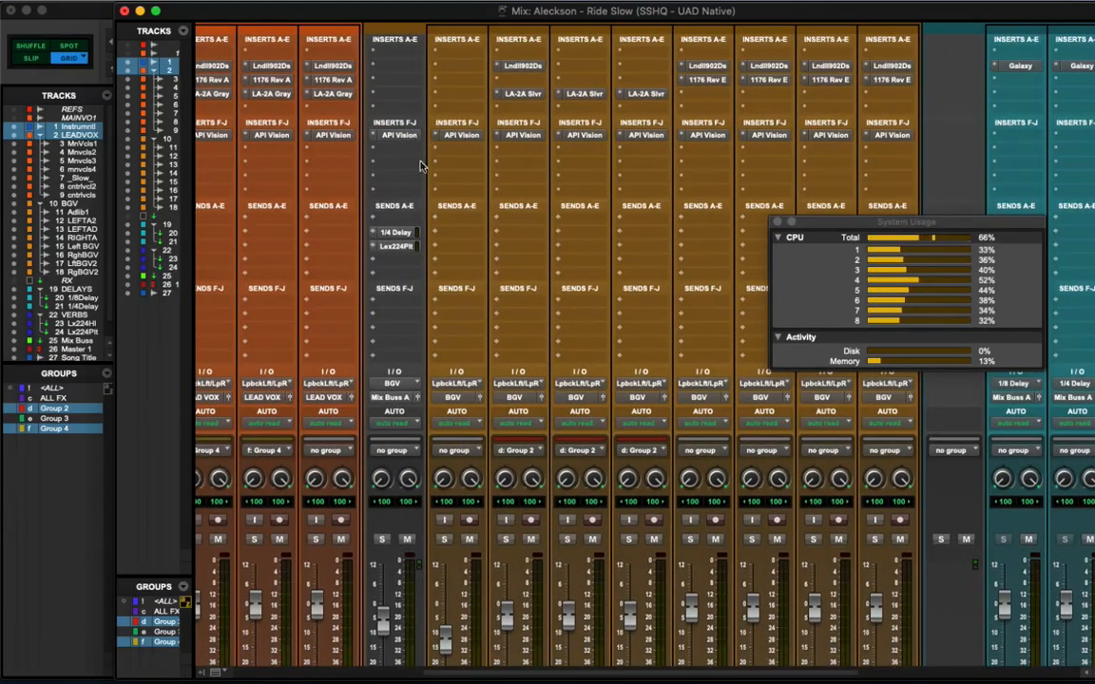
{"action": "scroll", "coordinate": [603, 347], "scroll_direction": "right", "scroll_amount": 6}
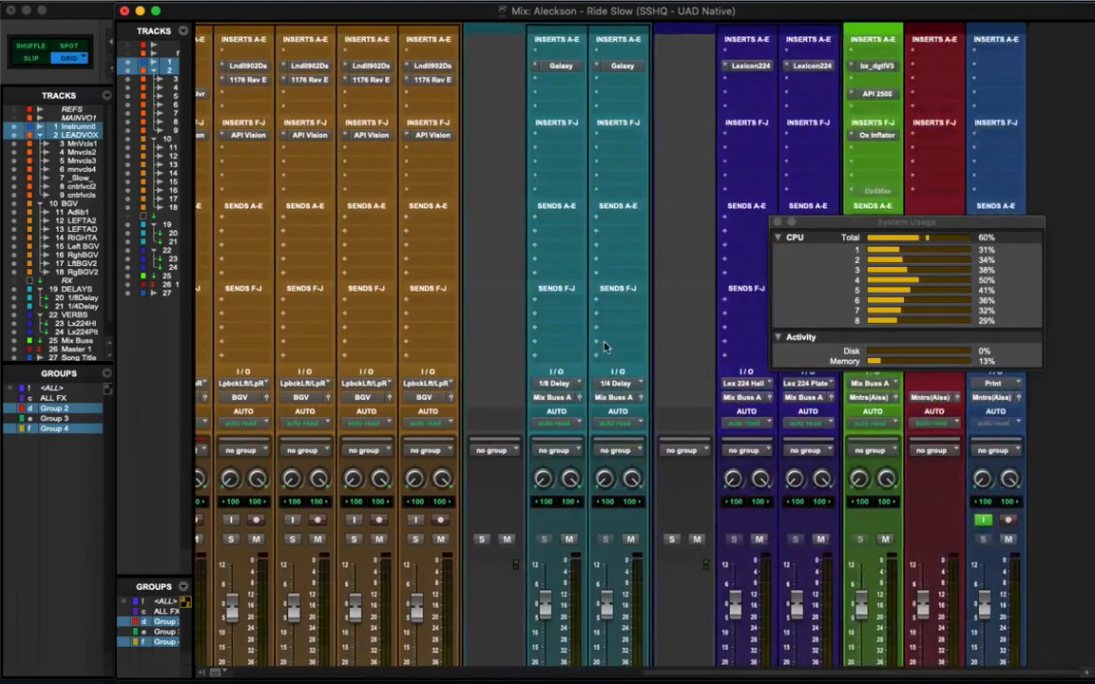
{"action": "left_click", "coordinate": [572, 70]}
{"action": "left_click_drag", "start_coordinate": [501, 17], "coordinate": [498, 17]}
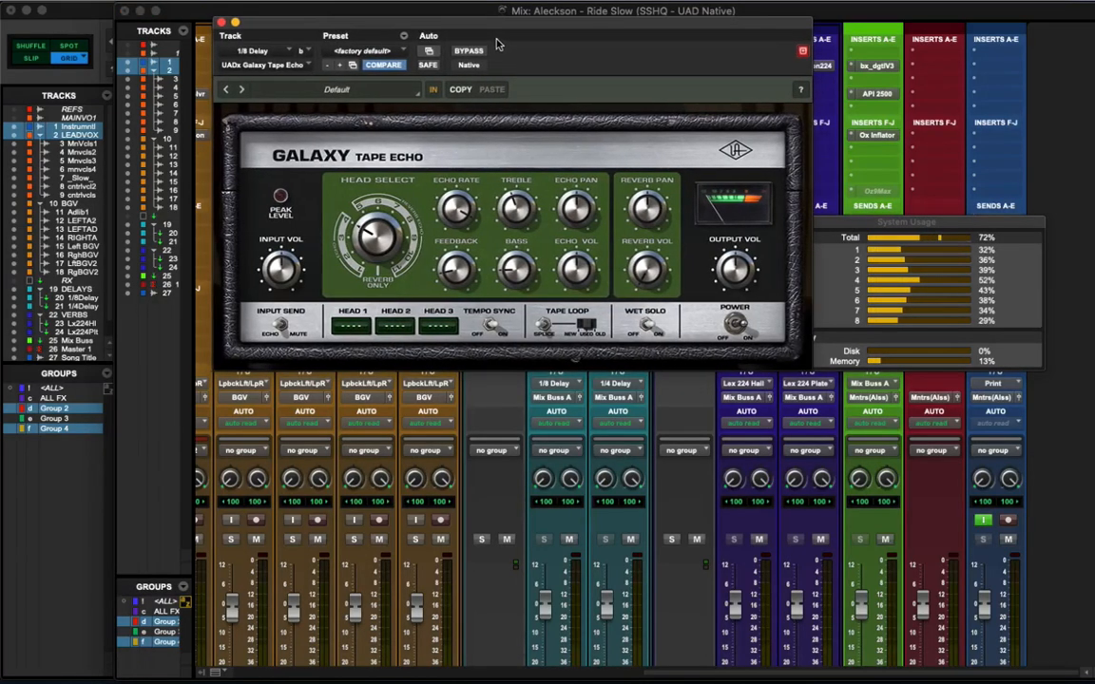
{"action": "left_click", "coordinate": [221, 21]}
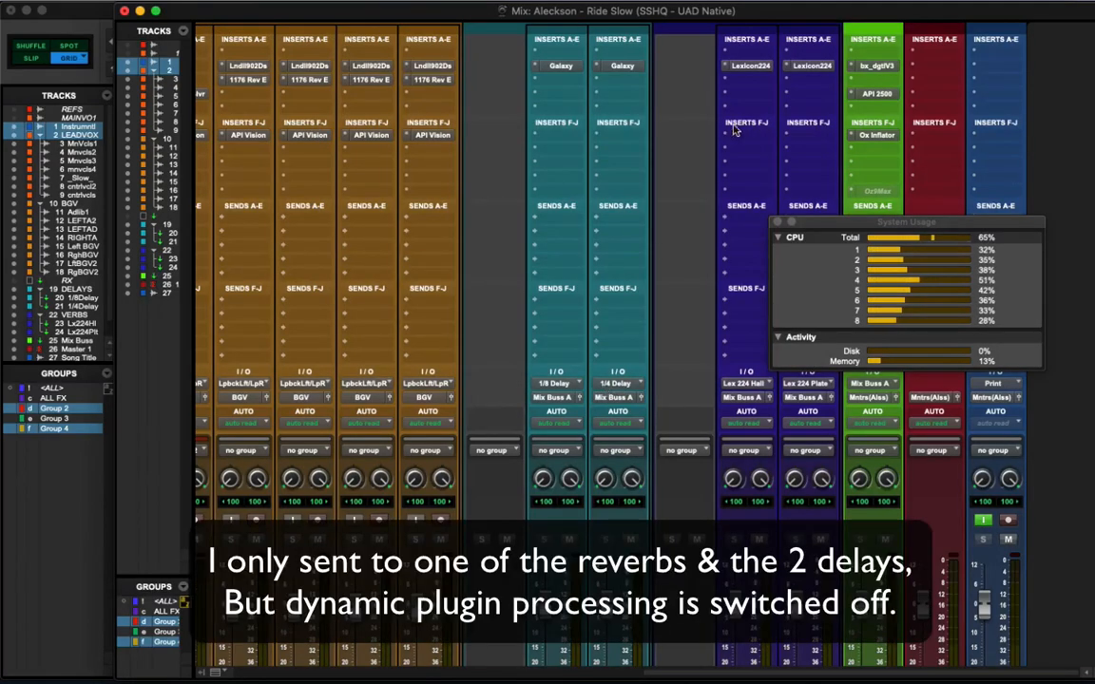
{"action": "left_click", "coordinate": [752, 67]}
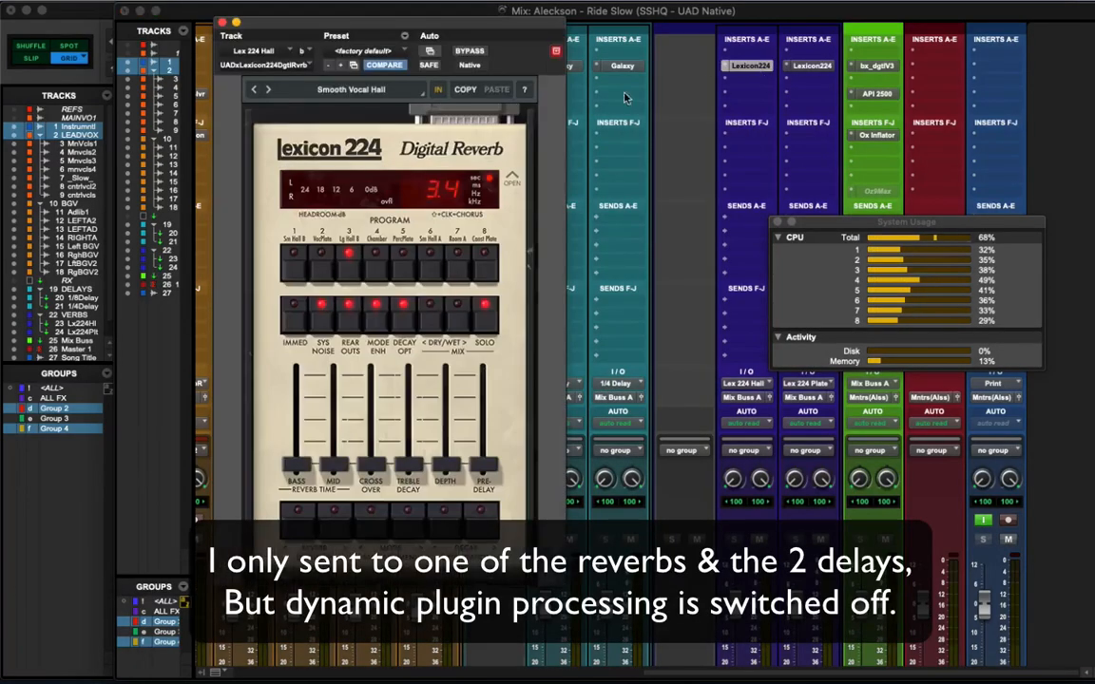
{"action": "left_click", "coordinate": [221, 21]}
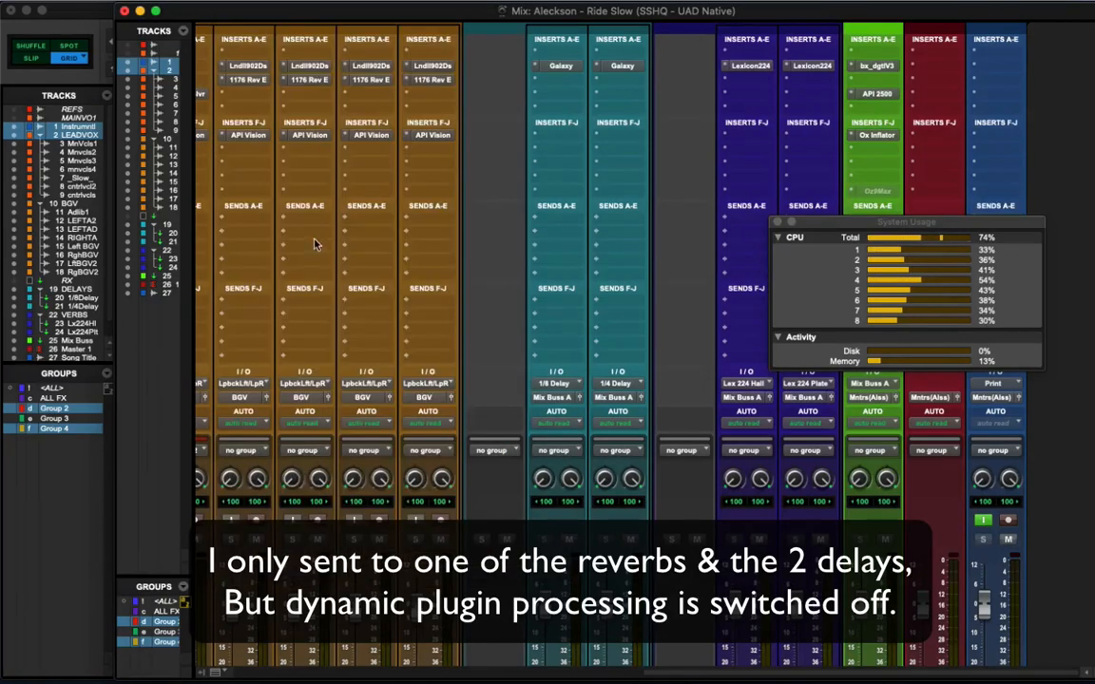
Step: Look over the vocal channels' inserts and sends, and play the session from bar 14 in the Edit window to monitor CPU usage
{"action": "scroll", "coordinate": [285, 228], "scroll_direction": "left", "scroll_amount": 10}
{"action": "scroll", "coordinate": [714, 258], "scroll_direction": "left", "scroll_amount": 2}
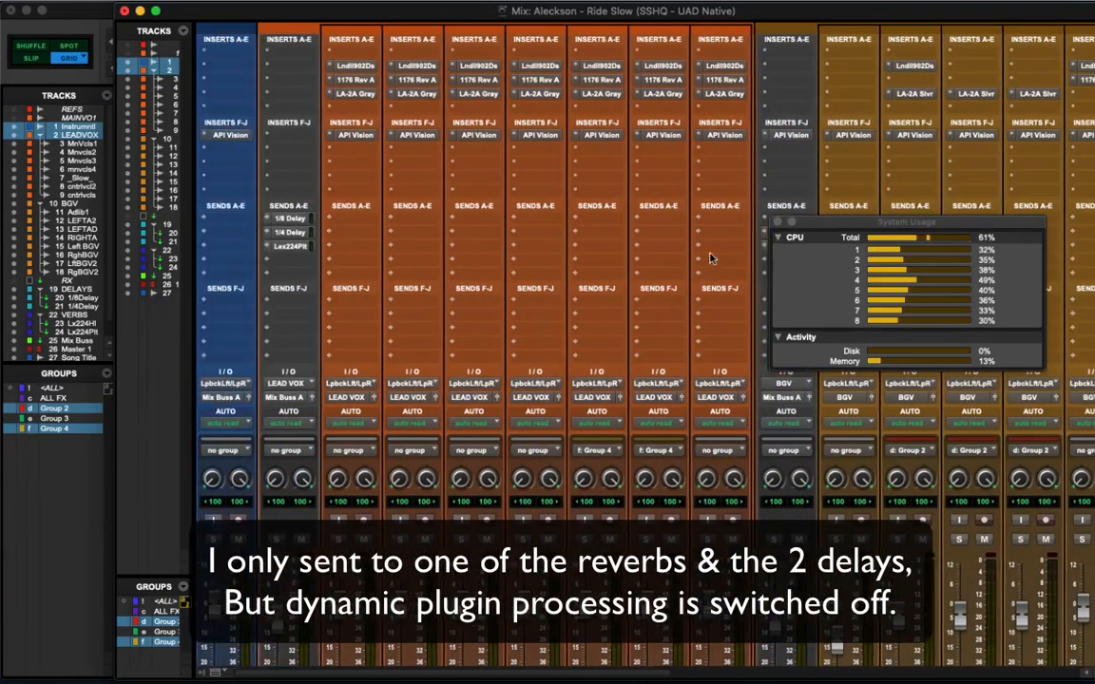
{"action": "scroll", "coordinate": [472, 251], "scroll_direction": "right", "scroll_amount": 2}
{"action": "scroll", "coordinate": [608, 252], "scroll_direction": "left", "scroll_amount": 2}
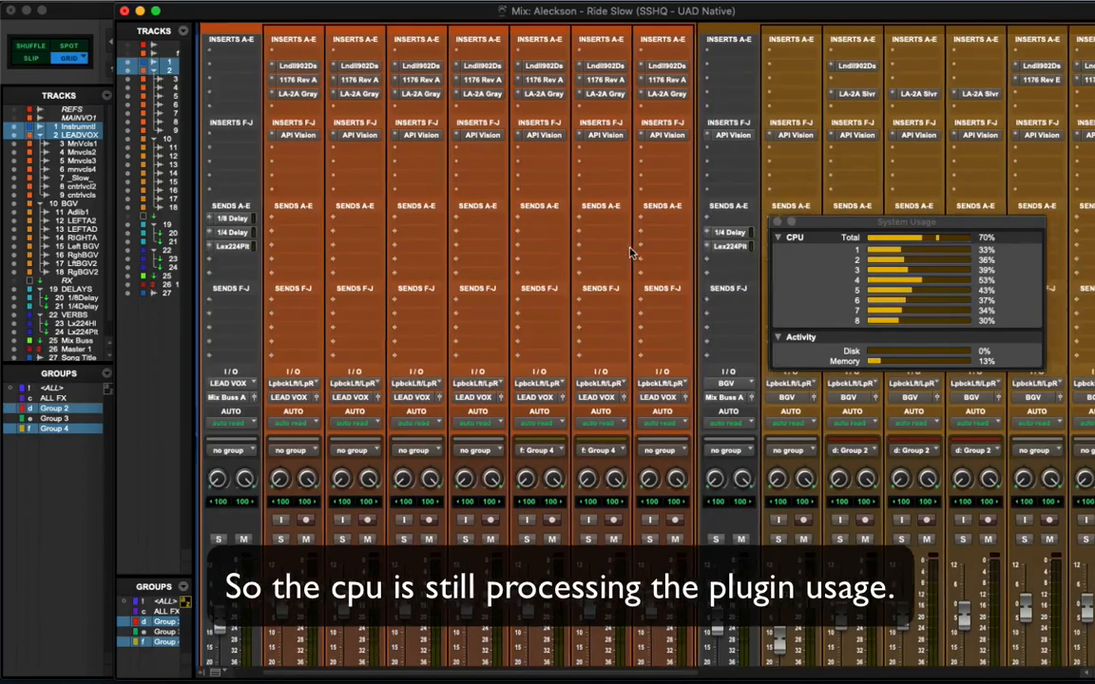
{"action": "left_click", "coordinate": [92, 13]}
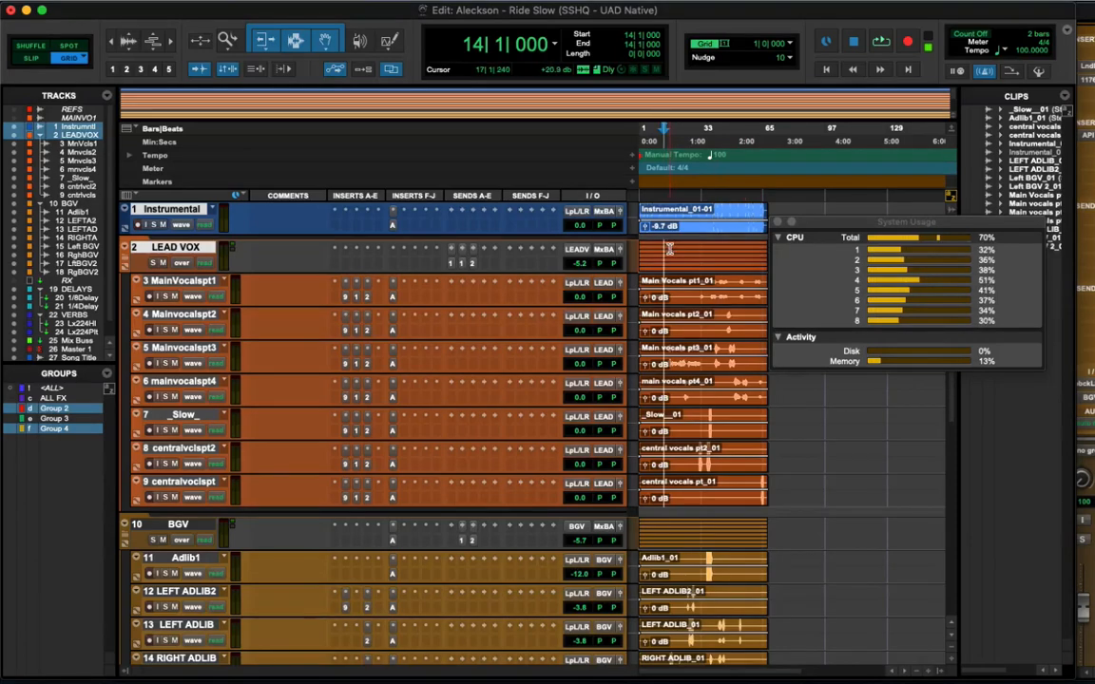
{"action": "key", "text": "space"}
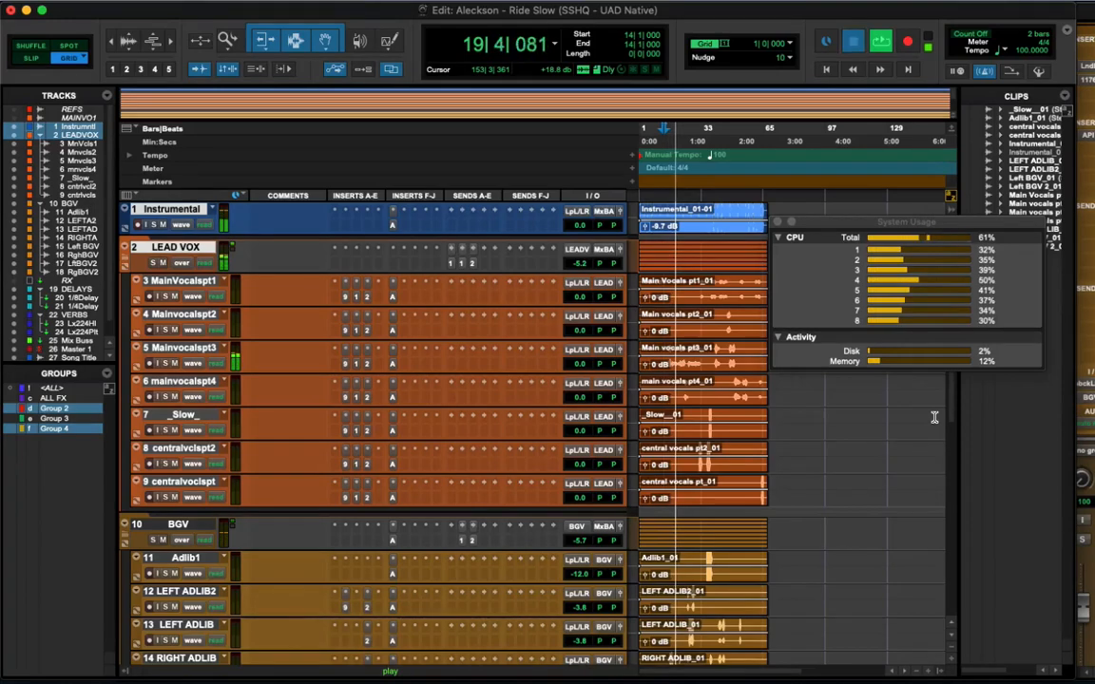
{"action": "key", "text": "space"}
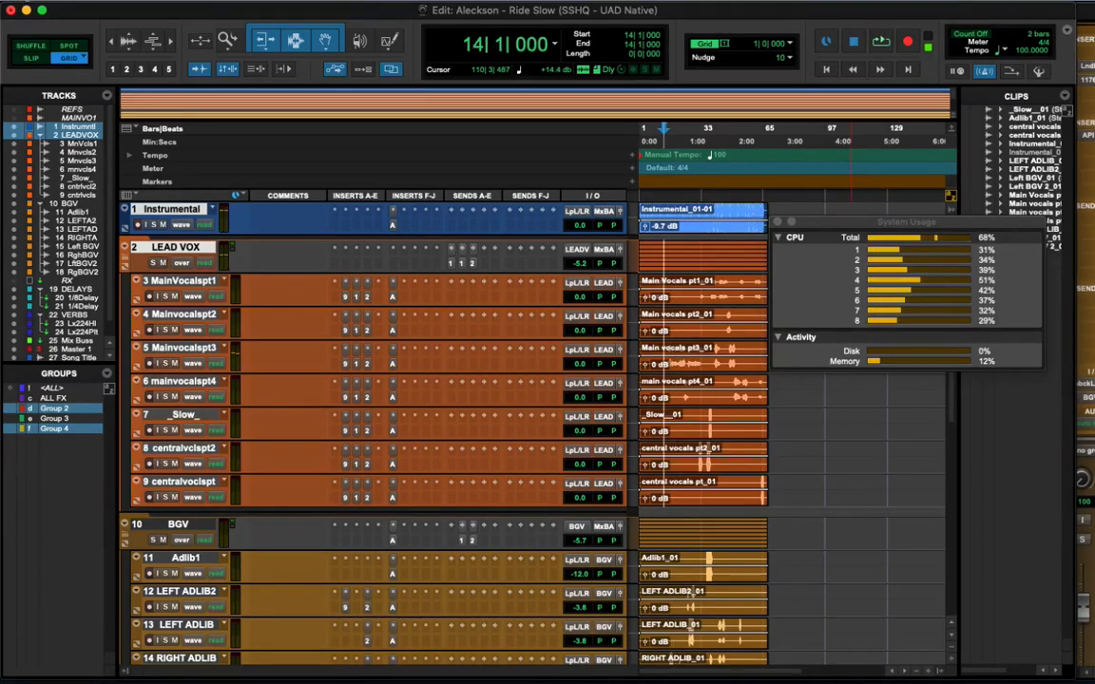
Step: View the computer's specifications in About This Mac
{"action": "left_click", "coordinate": [19, 2]}
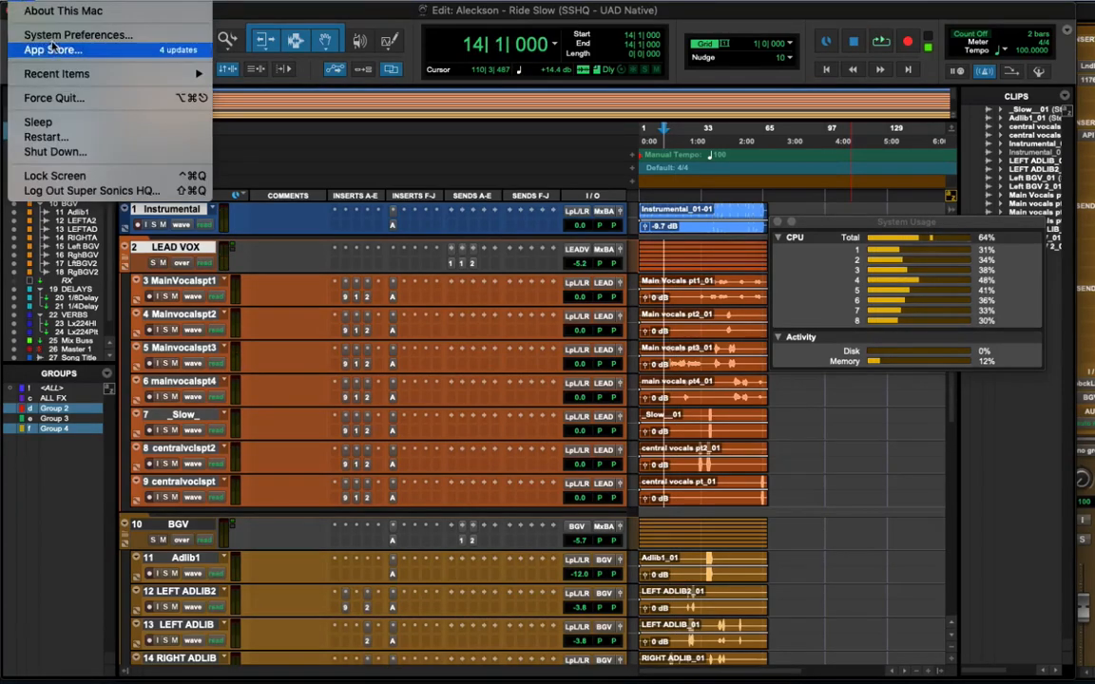
{"action": "left_click", "coordinate": [61, 12]}
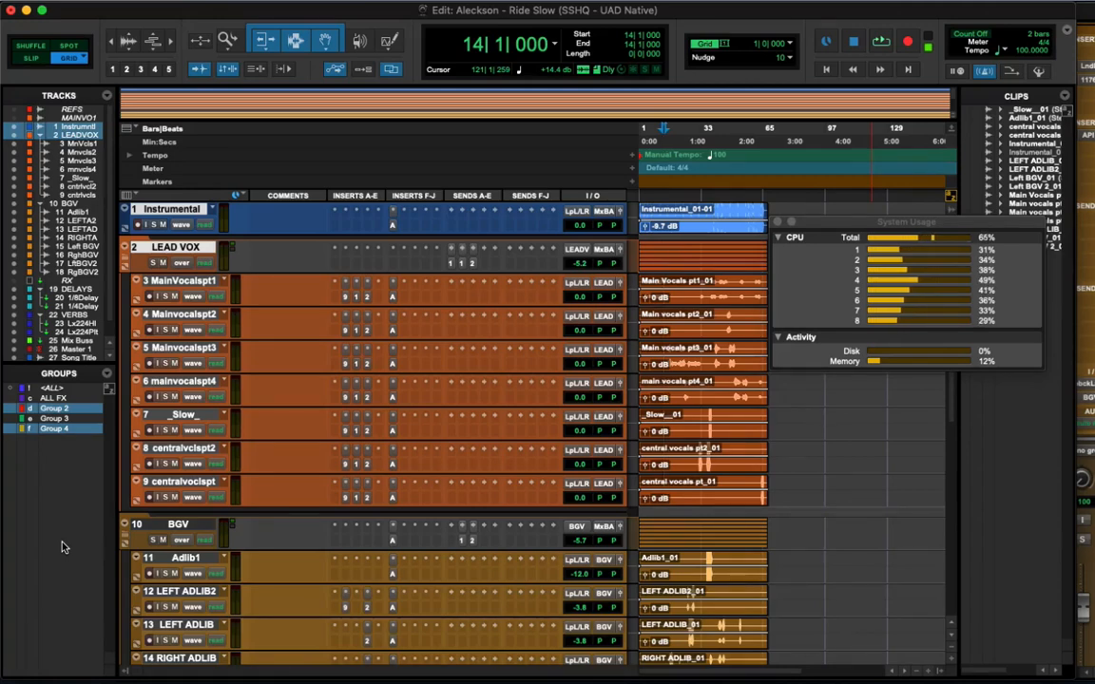
Step: Play the mix from bar 14 and review the inserts across all Mix window channels while monitoring CPU usage
{"action": "key", "text": "space"}
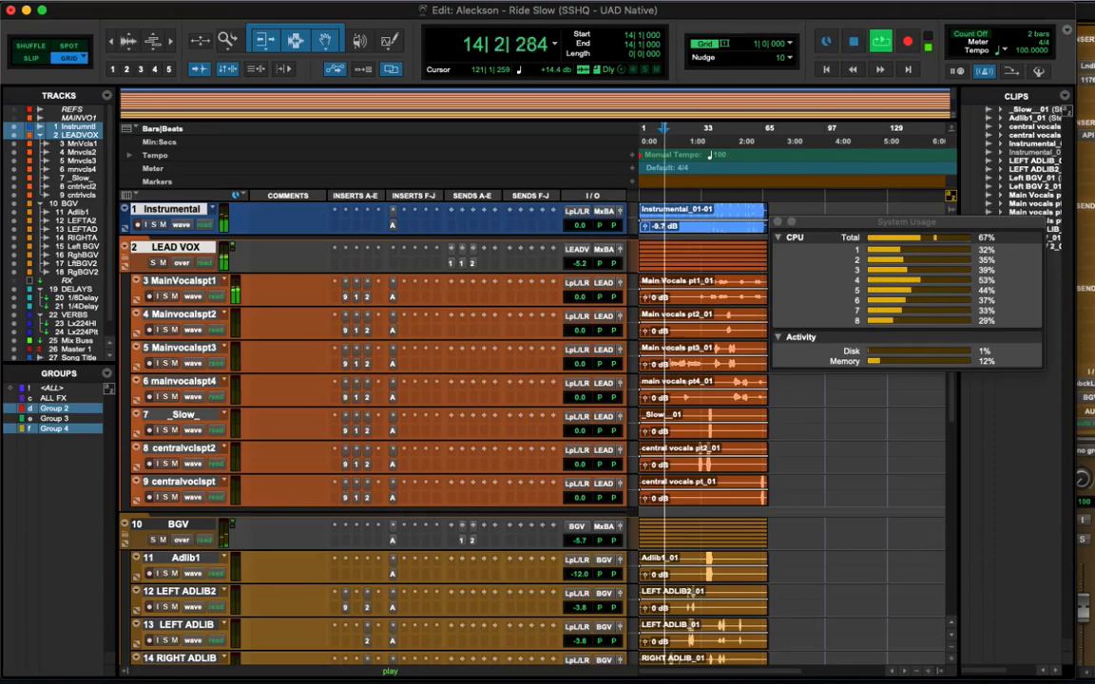
{"action": "key", "text": "super+equal"}
{"action": "left_click", "coordinate": [574, 212]}
{"action": "scroll", "coordinate": [555, 113], "scroll_direction": "right", "scroll_amount": 4}
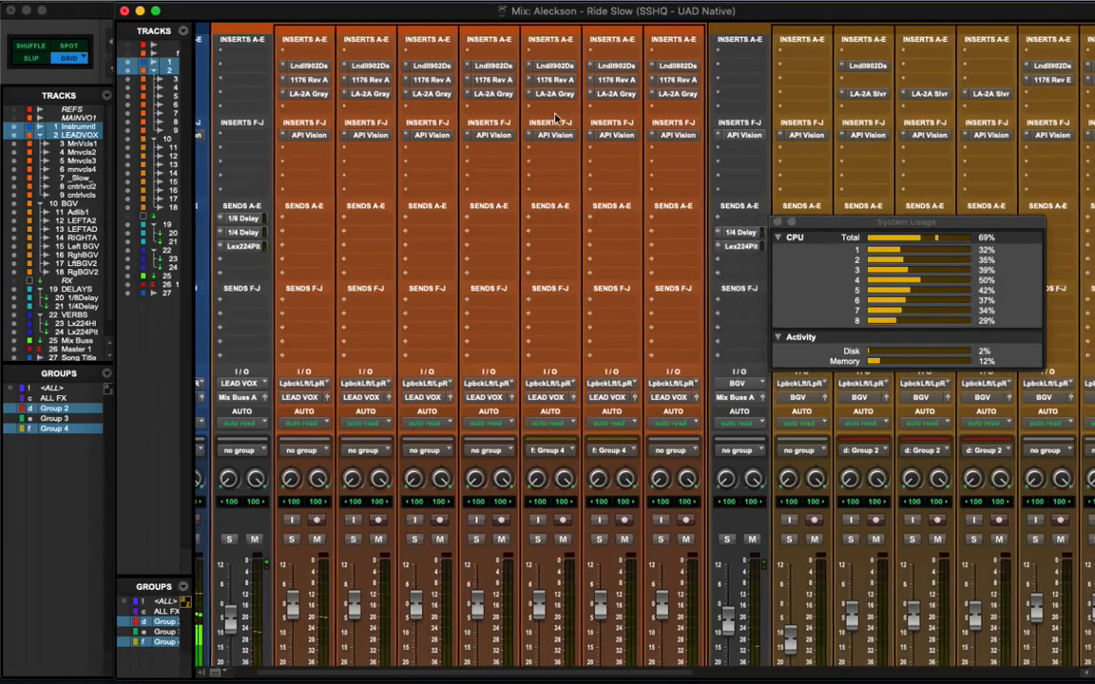
{"action": "scroll", "coordinate": [560, 119], "scroll_direction": "right", "scroll_amount": 10}
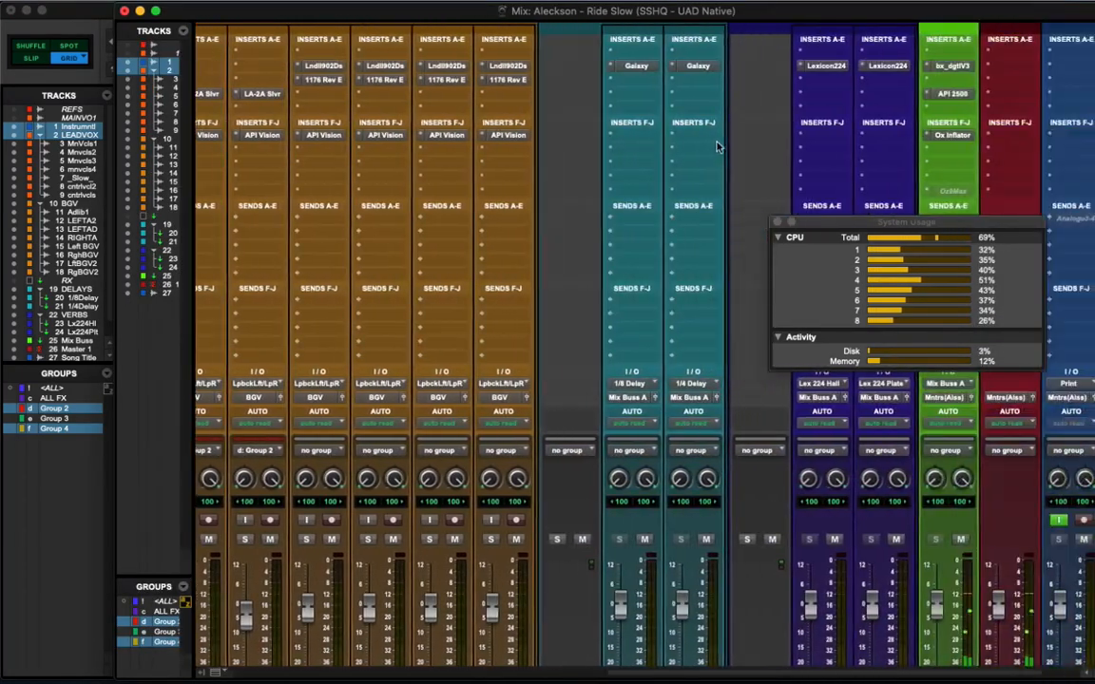
{"action": "scroll", "coordinate": [861, 143], "scroll_direction": "left", "scroll_amount": 2}
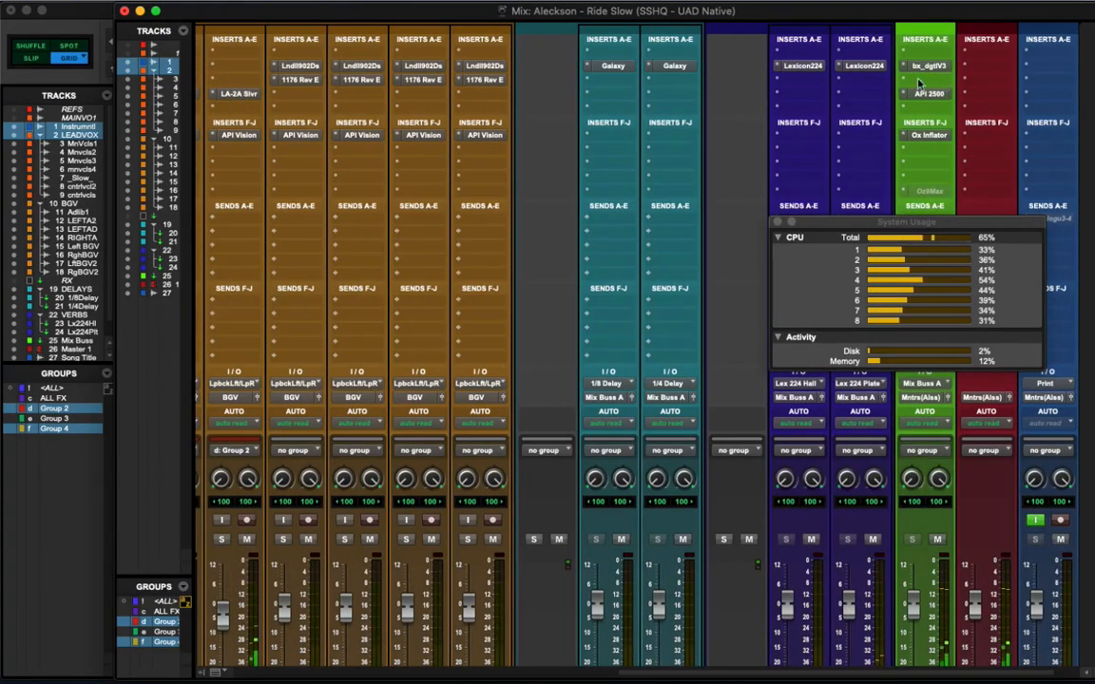
{"action": "scroll", "coordinate": [705, 88], "scroll_direction": "left", "scroll_amount": 5}
{"action": "scroll", "coordinate": [705, 88], "scroll_direction": "left", "scroll_amount": 8}
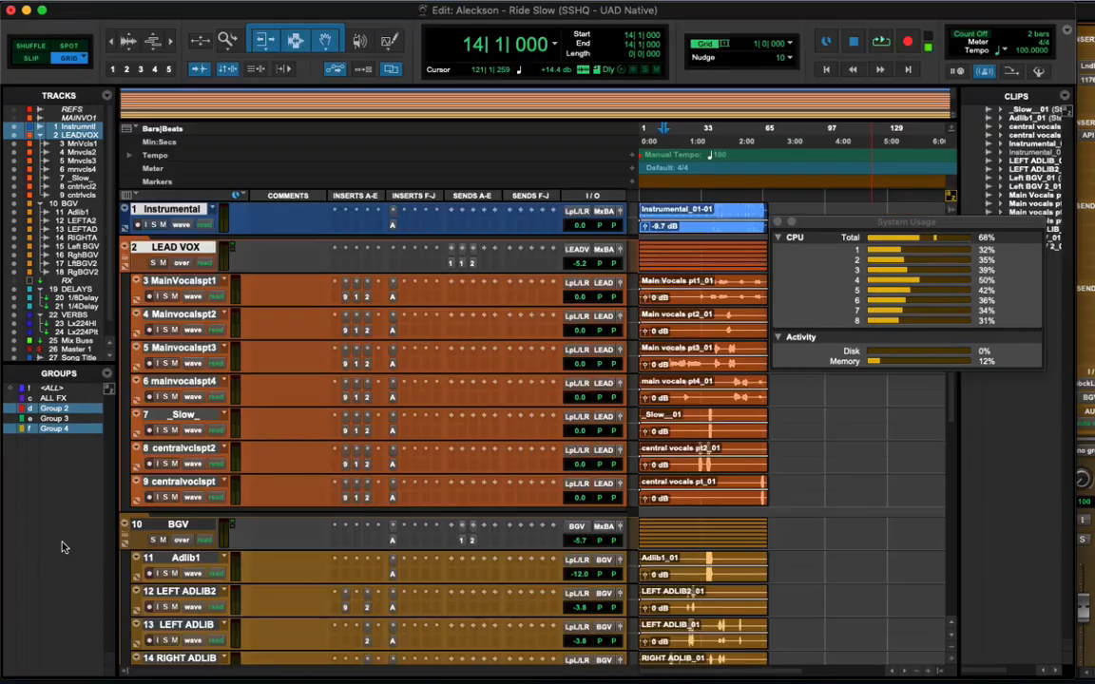
Step: Trim the starts of the lead vocal clips to the edit position at bar 14
{"action": "key", "text": "super+equal"}
{"action": "key", "text": "a"}
Step: Search for "uad" plug-ins in an empty insert slot on the MainVocalspt1 track and browse the listed UADx plug-ins
{"action": "left_click", "coordinate": [378, 298]}
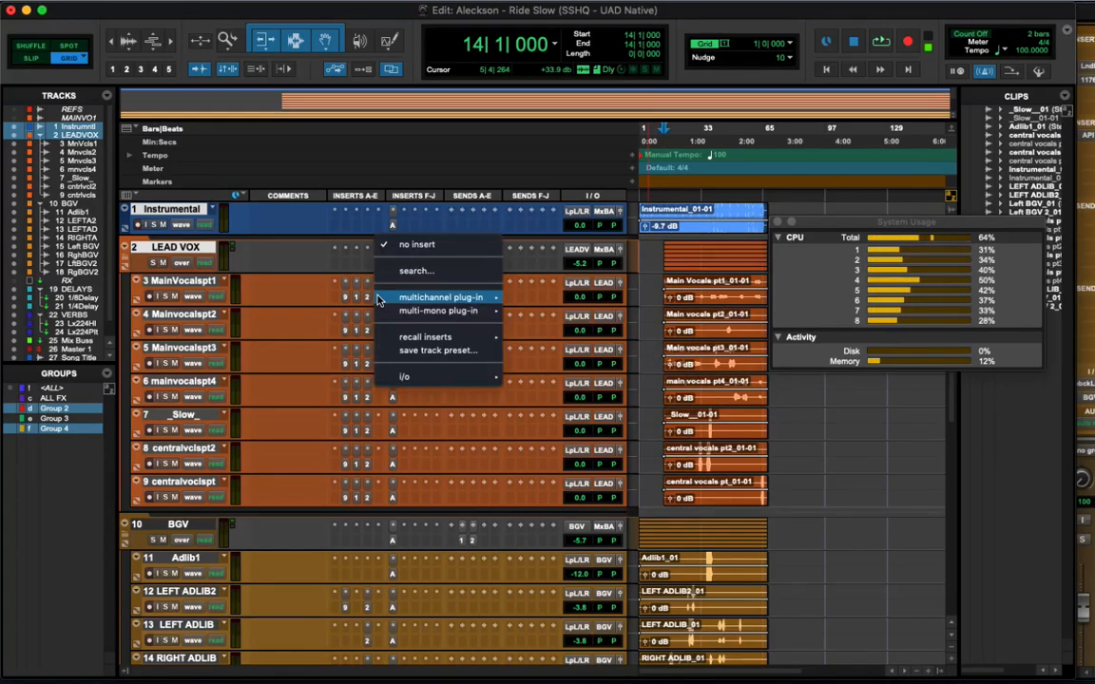
{"action": "key", "text": "Escape"}
{"action": "left_click", "coordinate": [379, 297]}
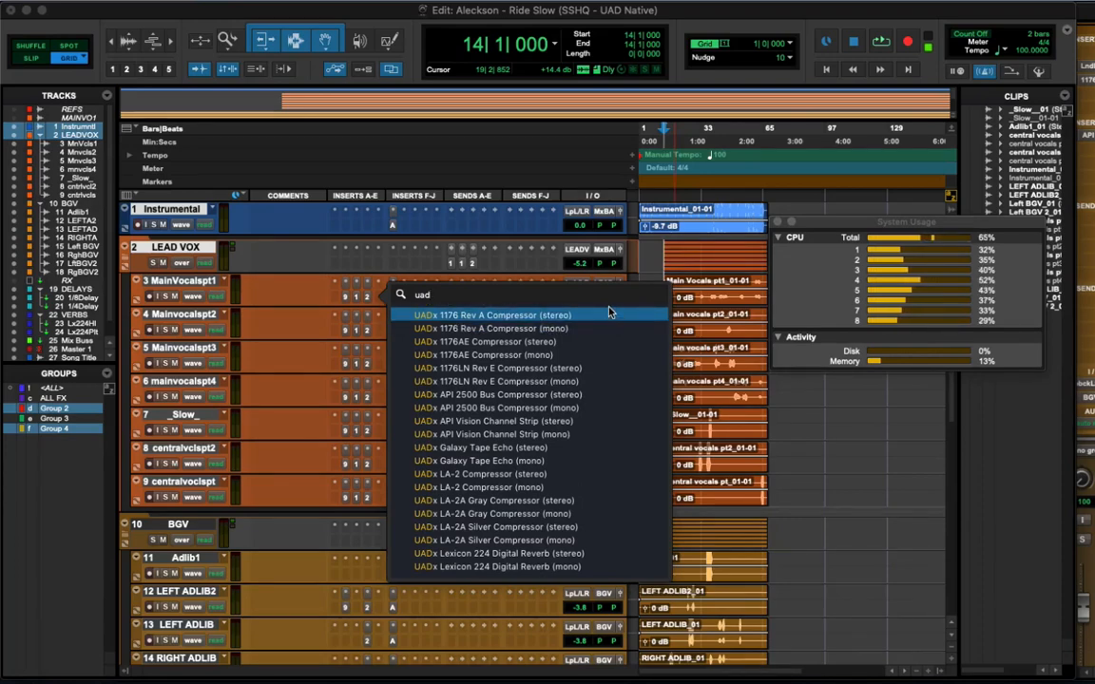
{"action": "key", "text": "Down"}
{"action": "key", "text": "Down"}
{"action": "key", "text": "Down"}
{"action": "key", "text": "Down"}
{"action": "key", "text": "Down"}
{"action": "key", "text": "Down"}
{"action": "mouse_move", "coordinate": [3, 675]}
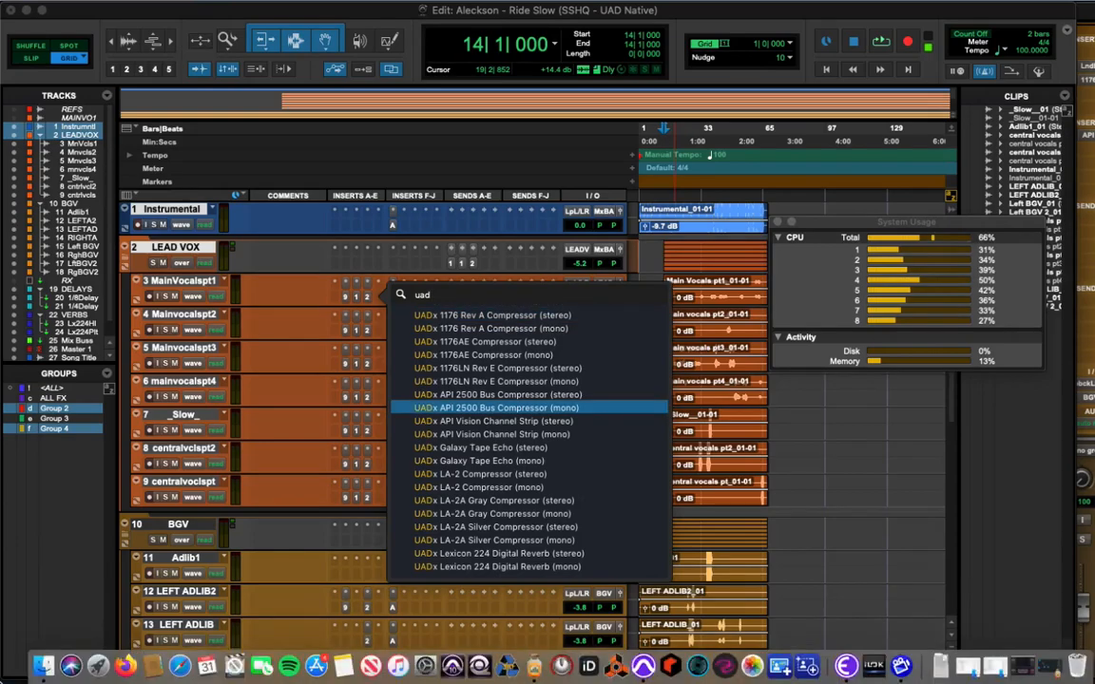